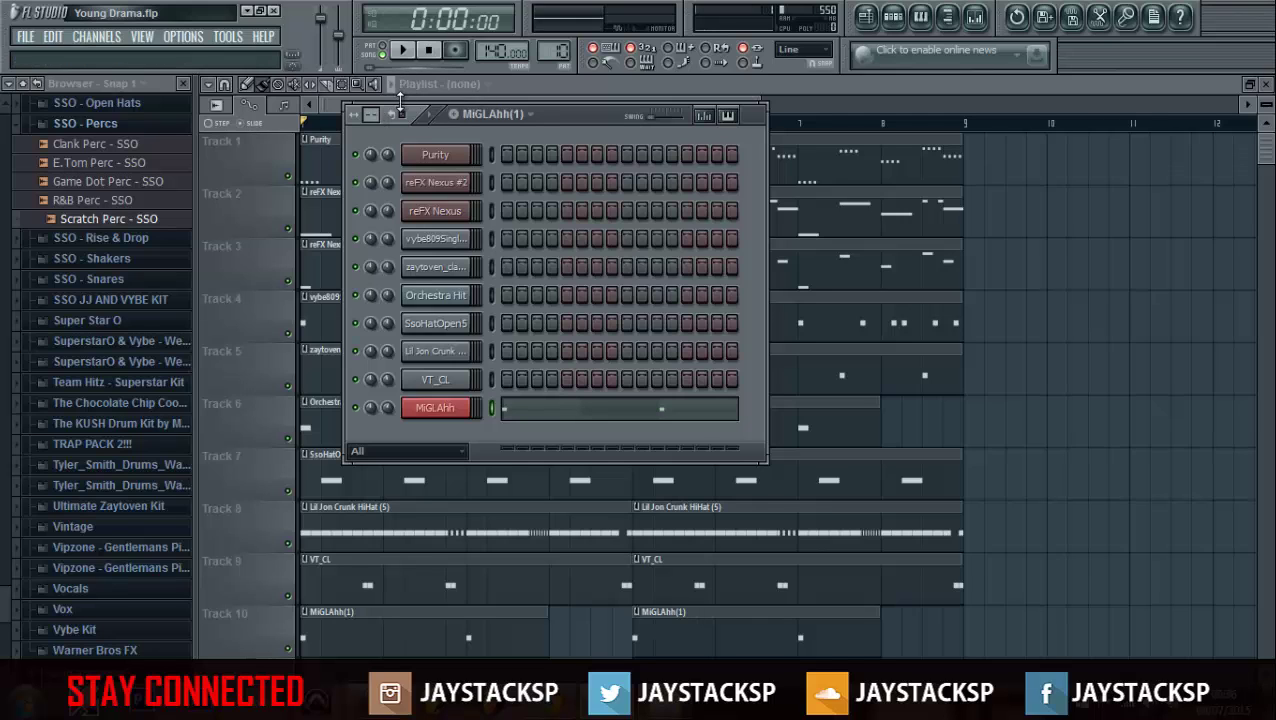
Step: Play the beat, switch to the Purity pattern, then stop playback
left_click(402, 50)
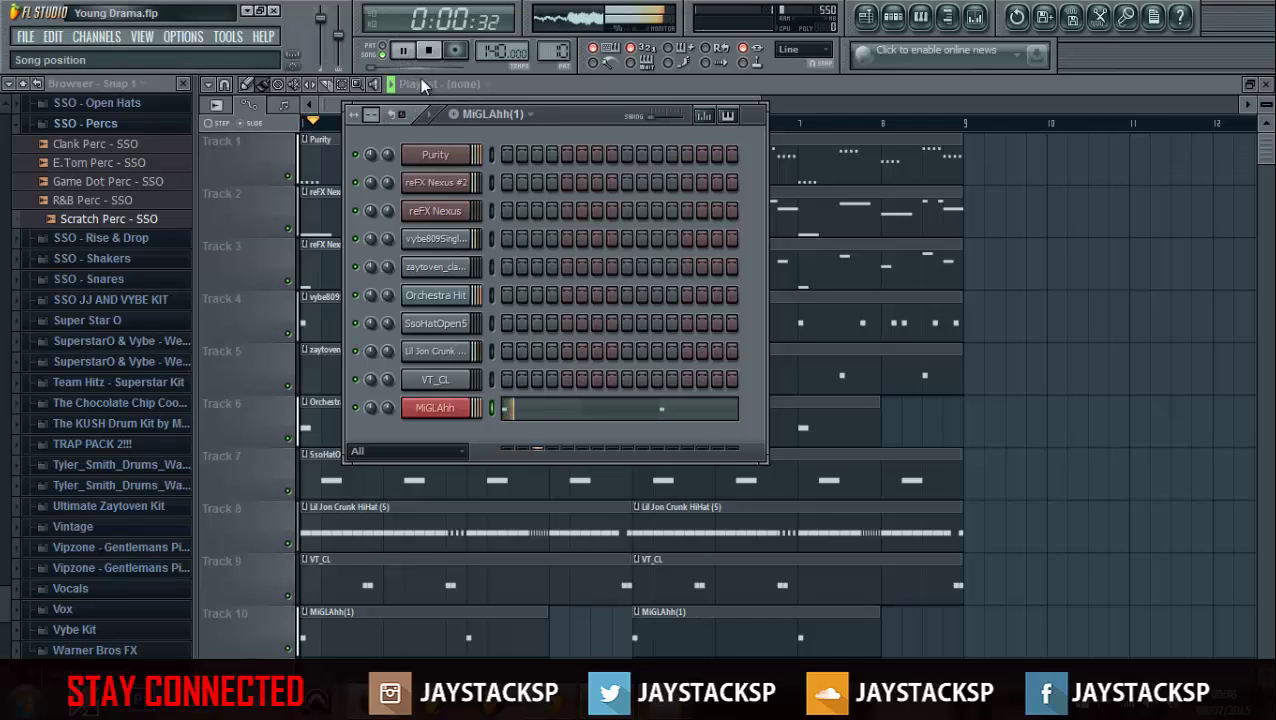
left_click(478, 116)
left_click(510, 135)
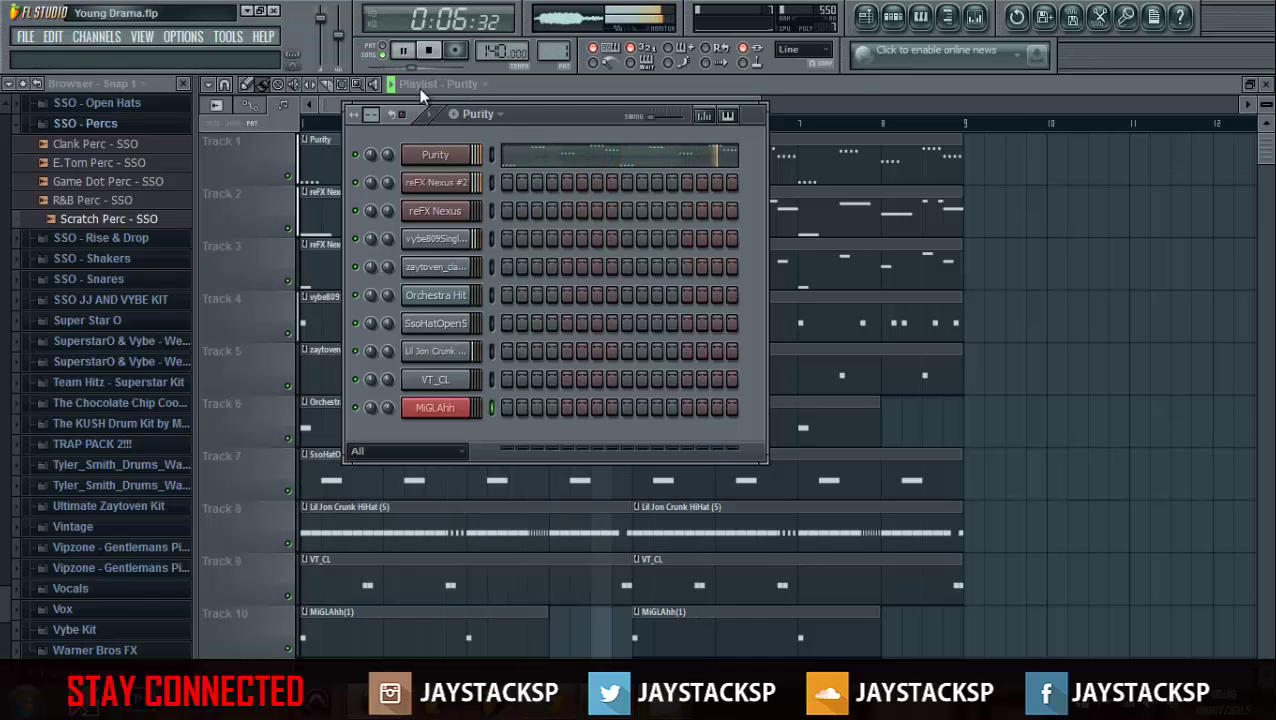
left_click(428, 50)
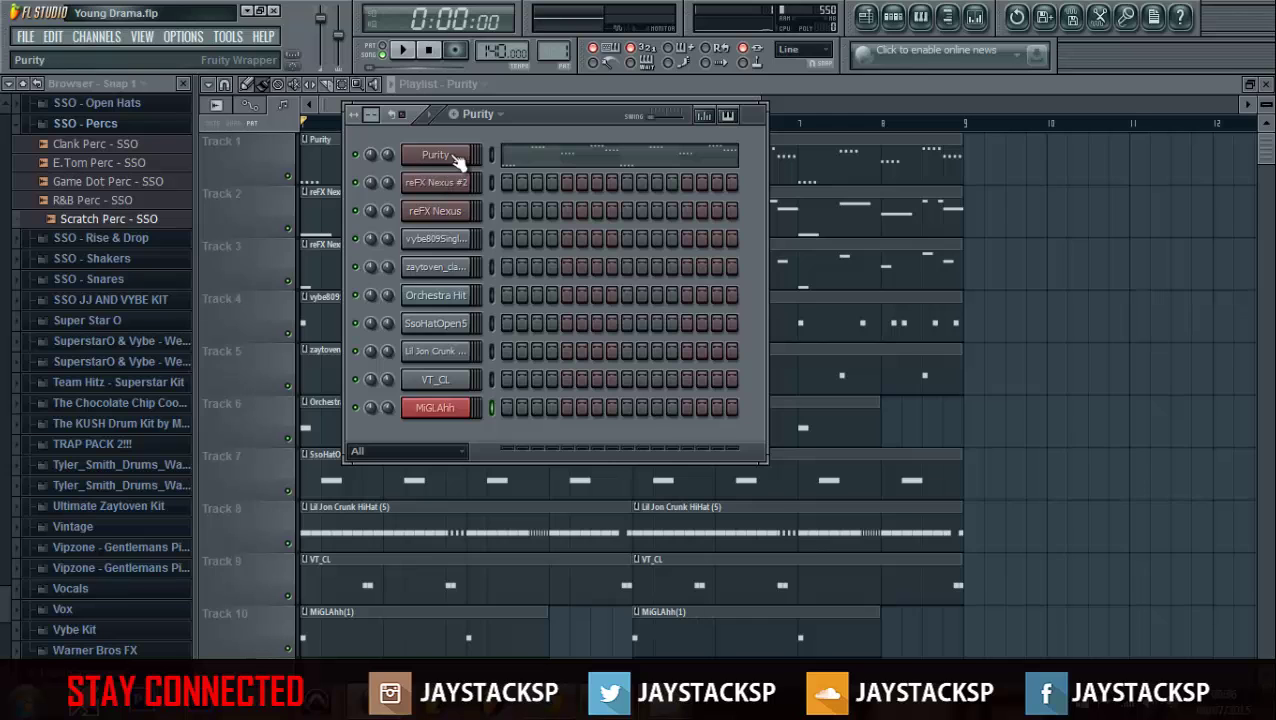
Step: Preview the Purity notes in the piano roll, then select all channels in the rack
left_click(521, 153)
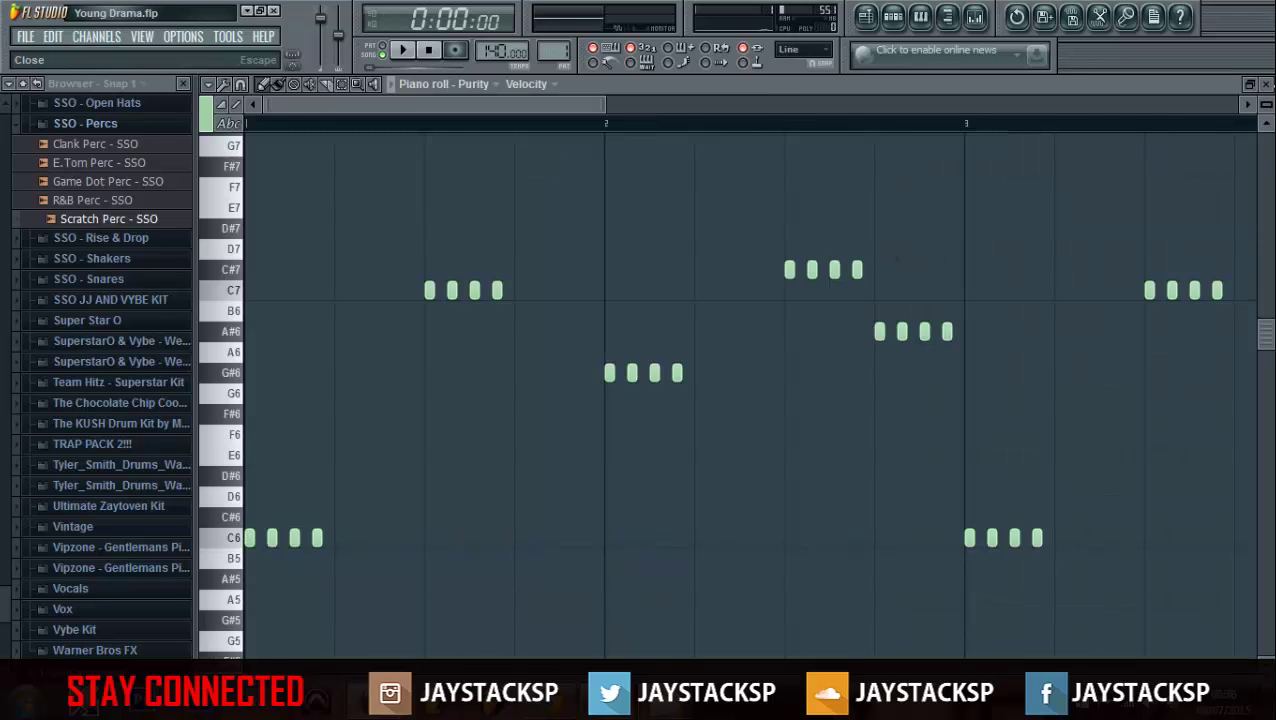
key("Escape")
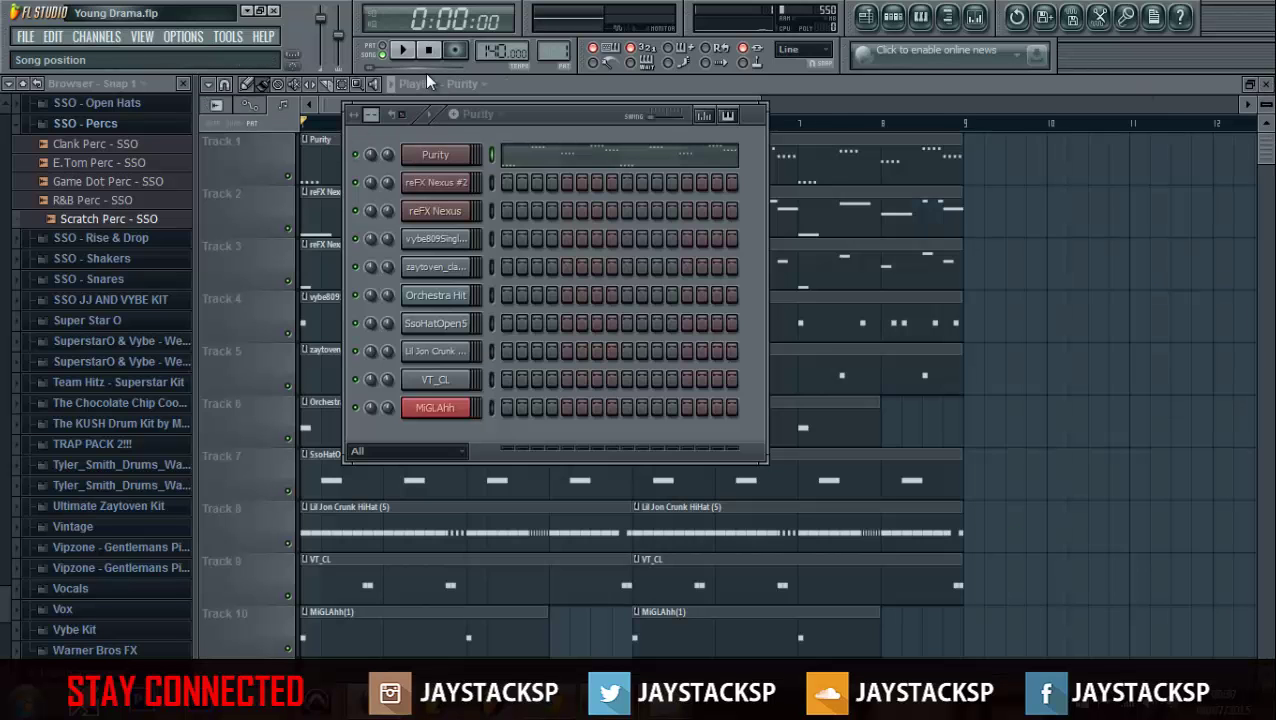
left_click(491, 152)
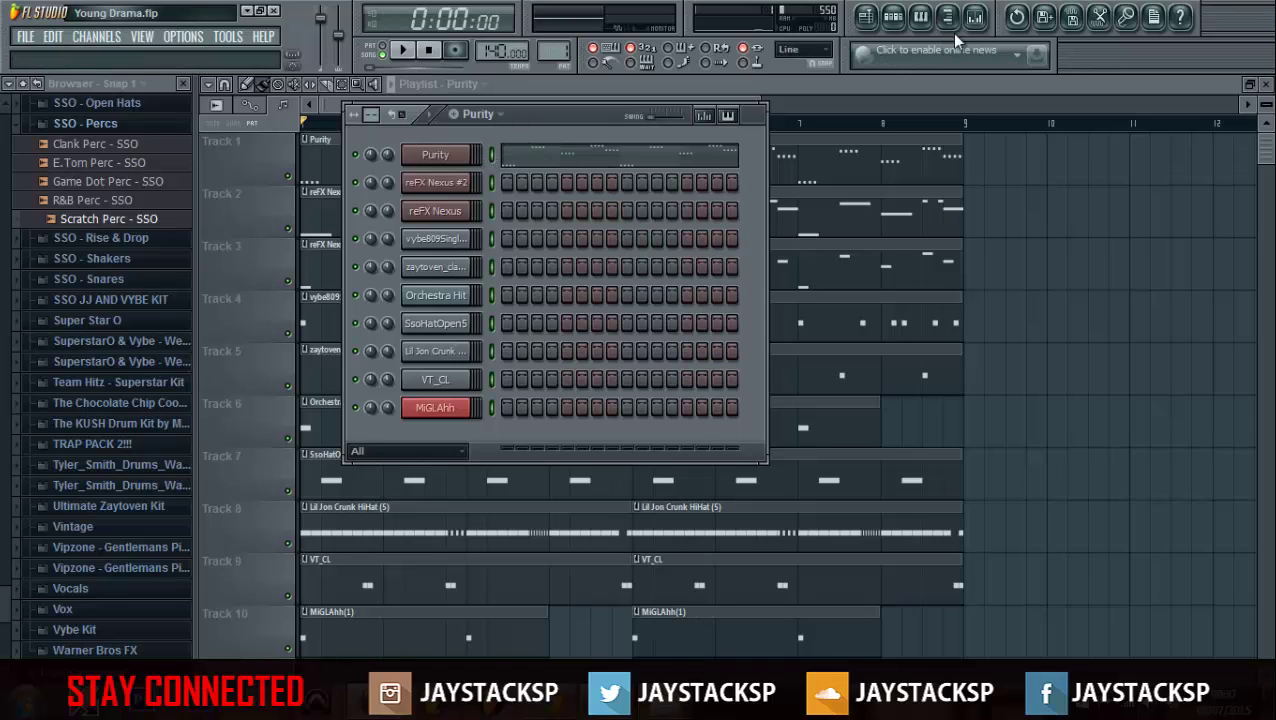
left_click(975, 18)
left_click(975, 18)
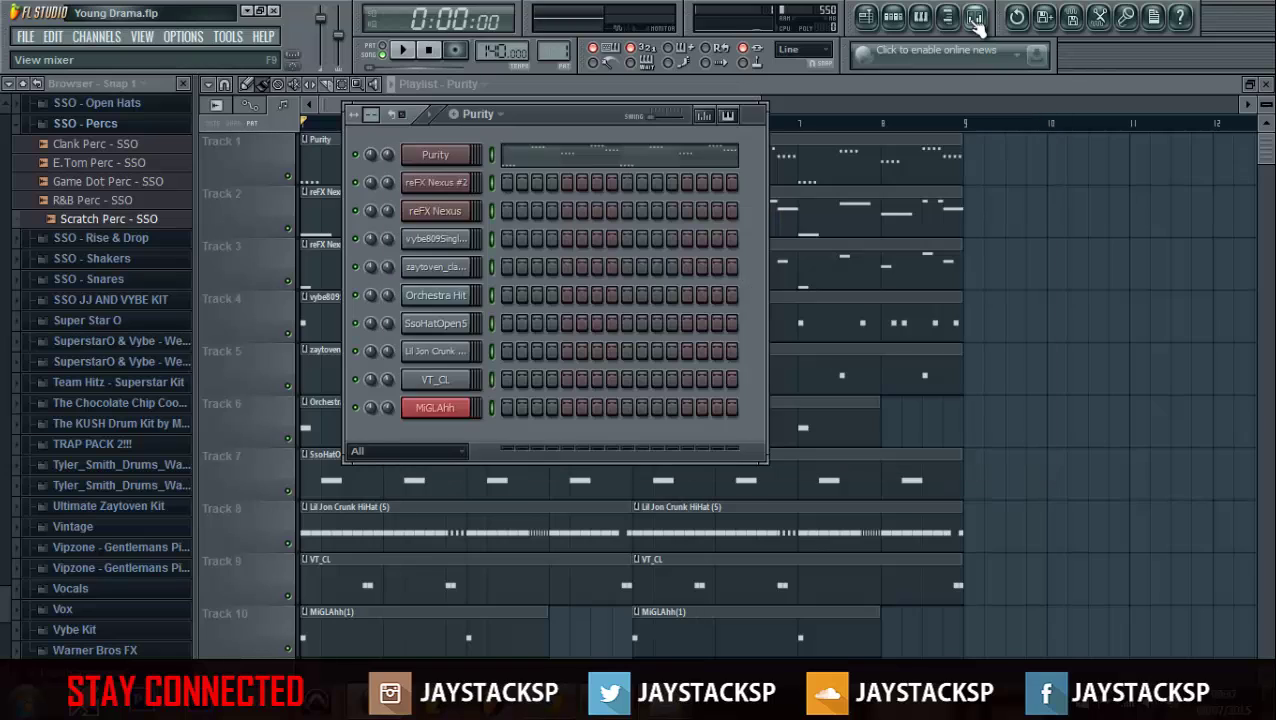
left_click(491, 155)
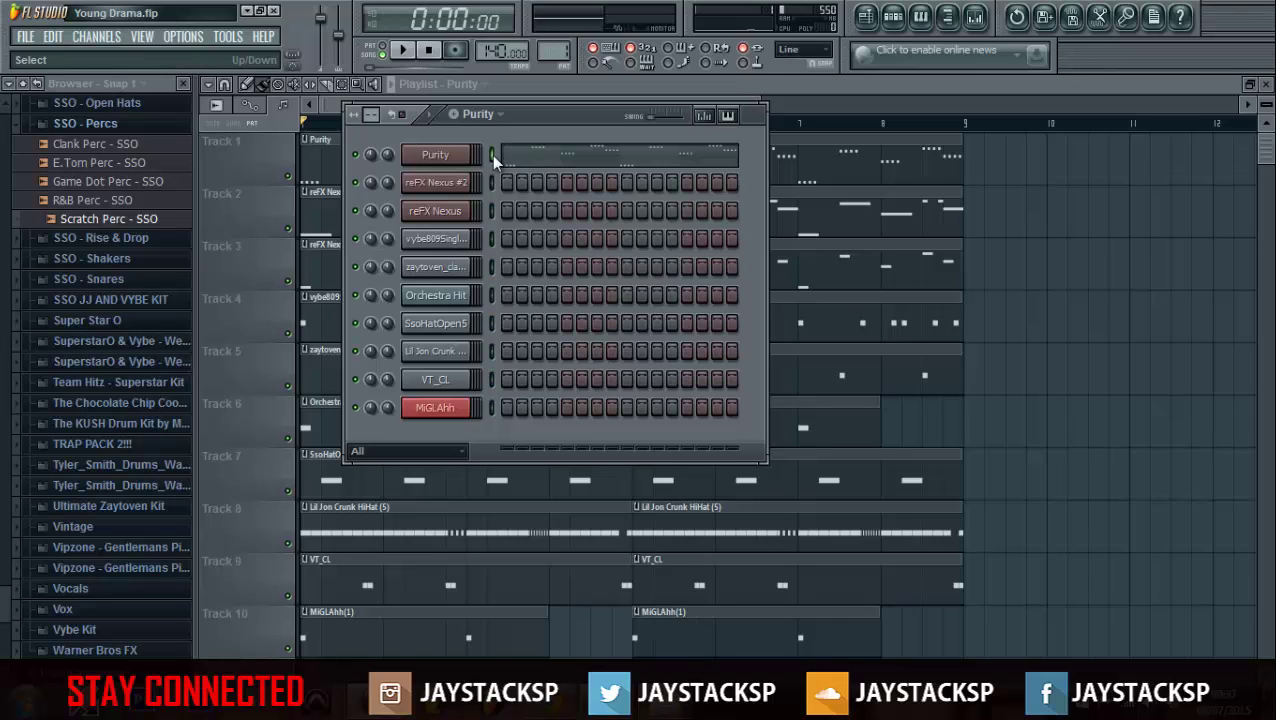
left_click(491, 155)
Step: Link the selected channels to consecutive mixer tracks starting at the Purity insert
left_click(975, 16)
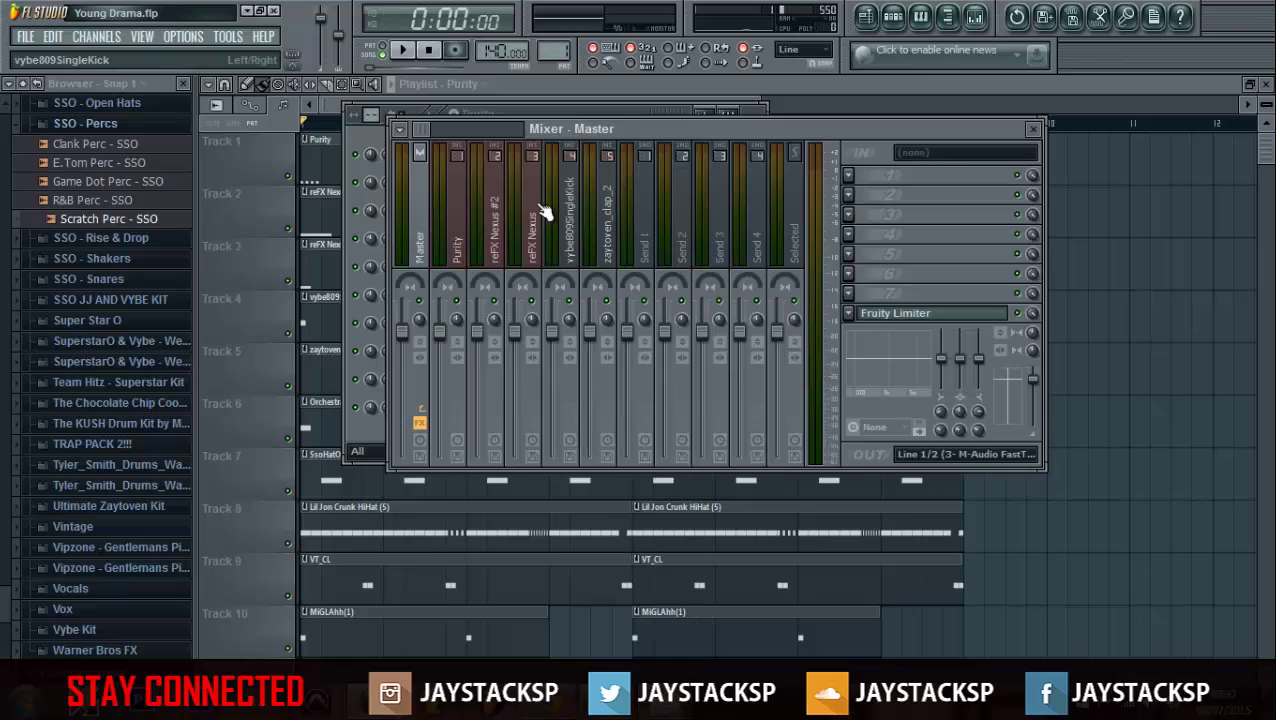
right_click(452, 190)
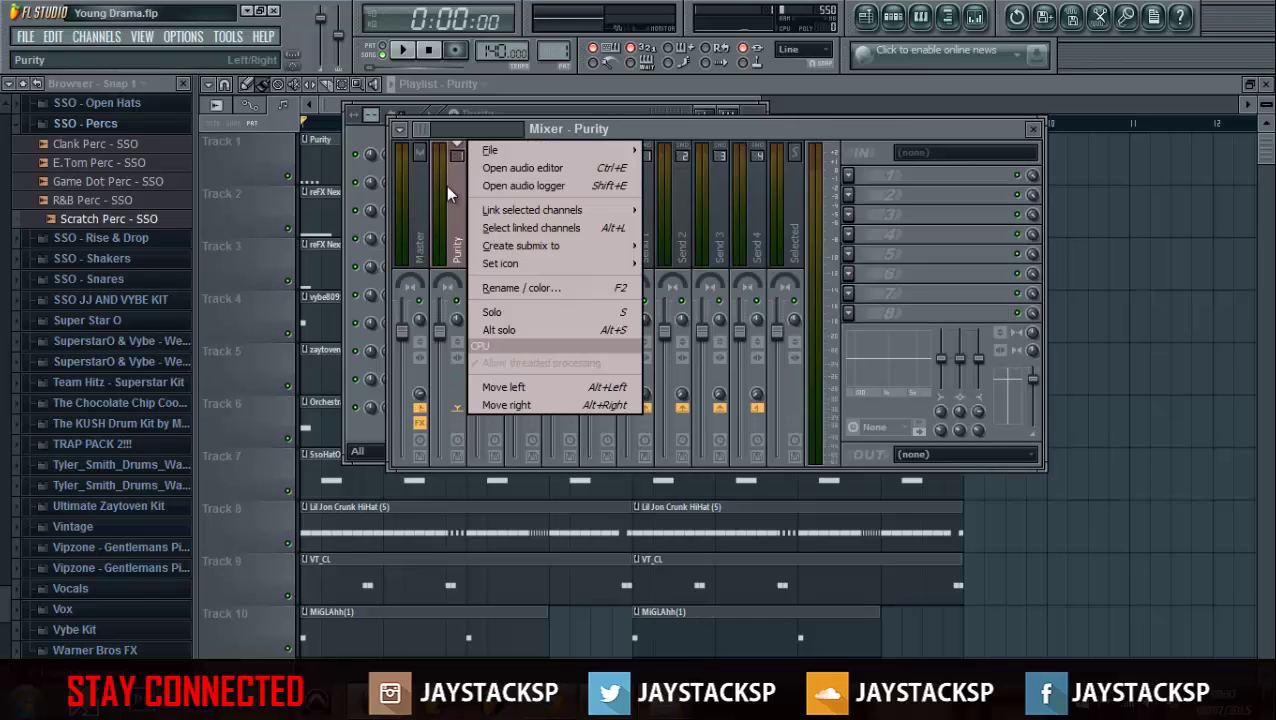
mouse_move(581, 212)
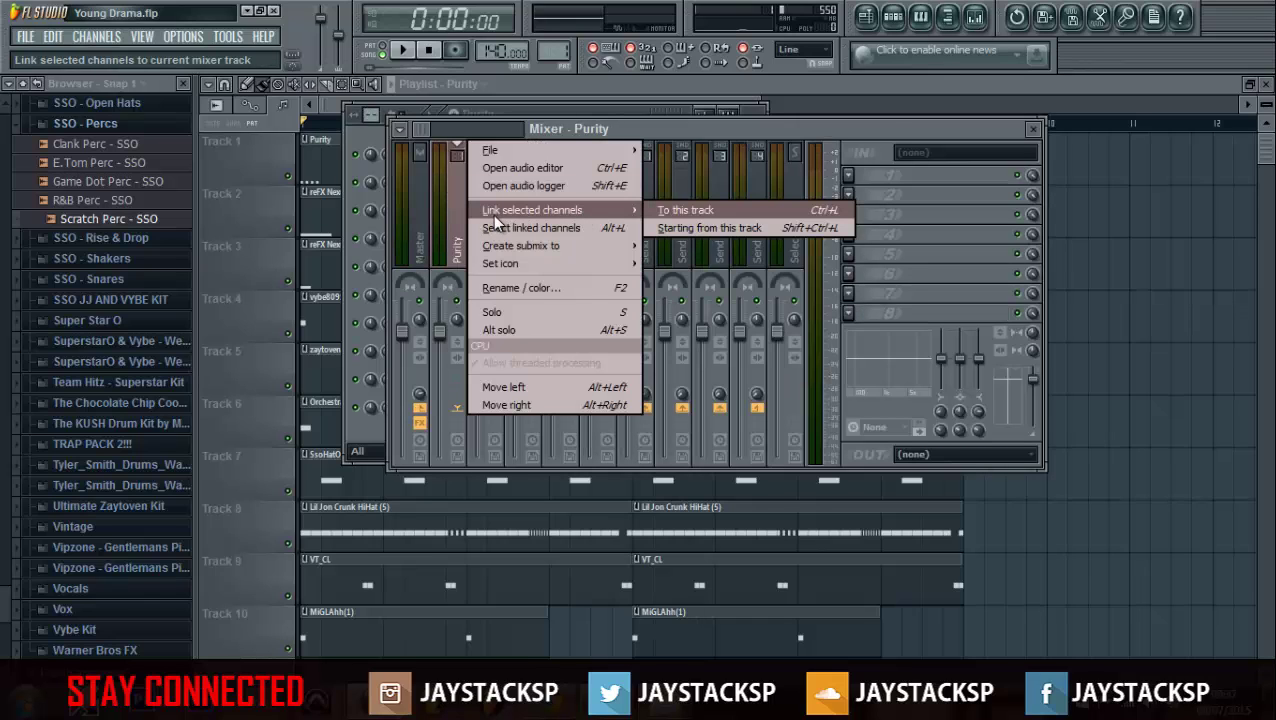
left_click(688, 210)
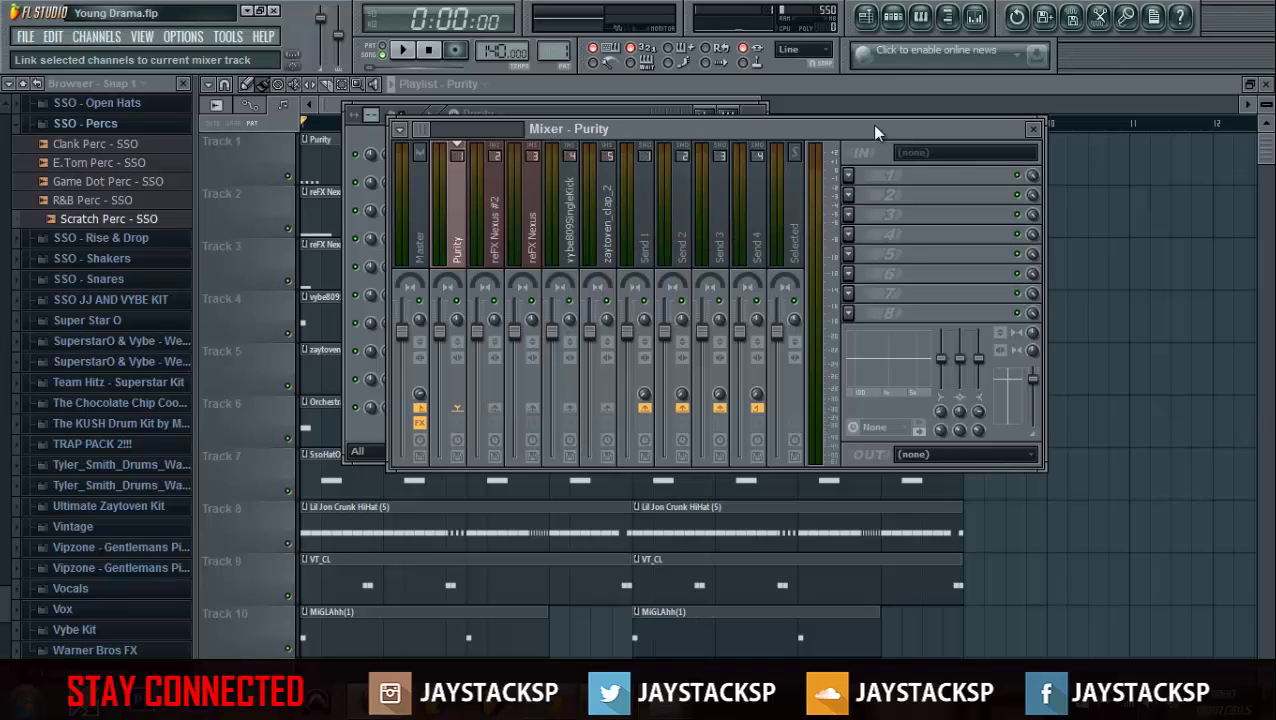
left_click(573, 104)
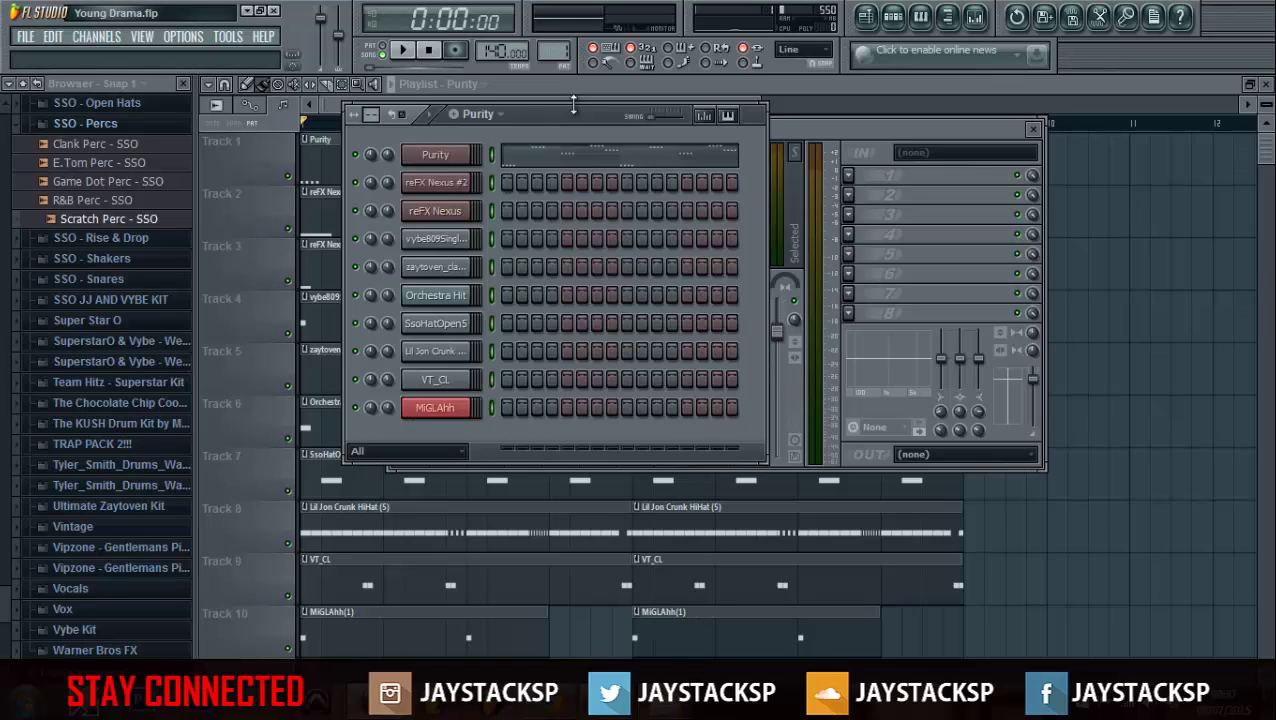
Step: Play the Purity pattern to hear the new routing, then stop
left_click(418, 55)
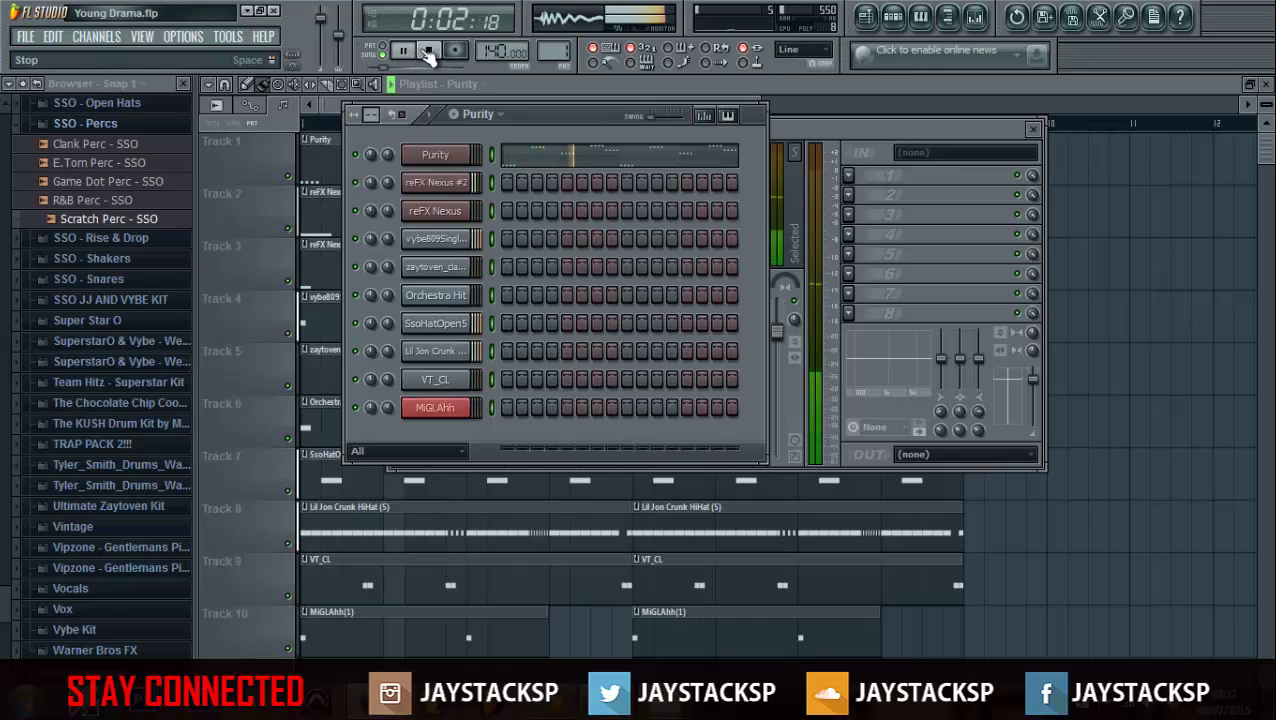
right_click(355, 155)
left_click(370, 164)
left_click(428, 50)
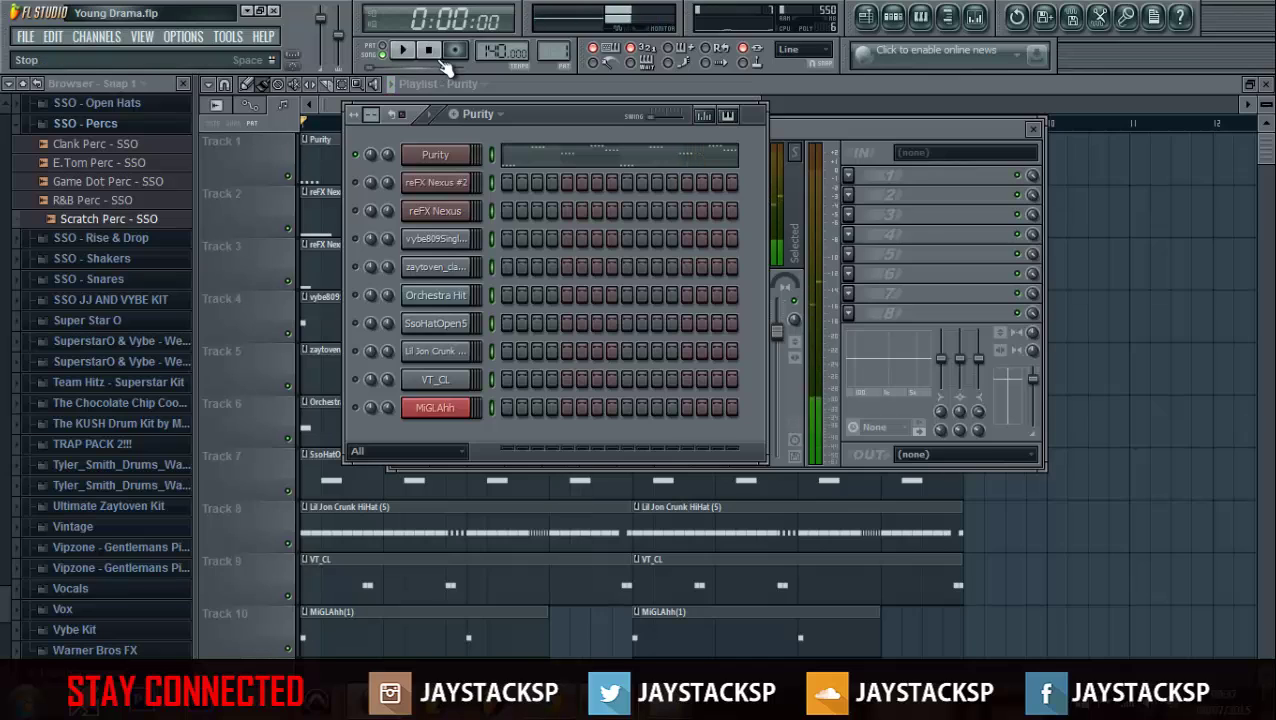
right_click(362, 160)
left_click(381, 162)
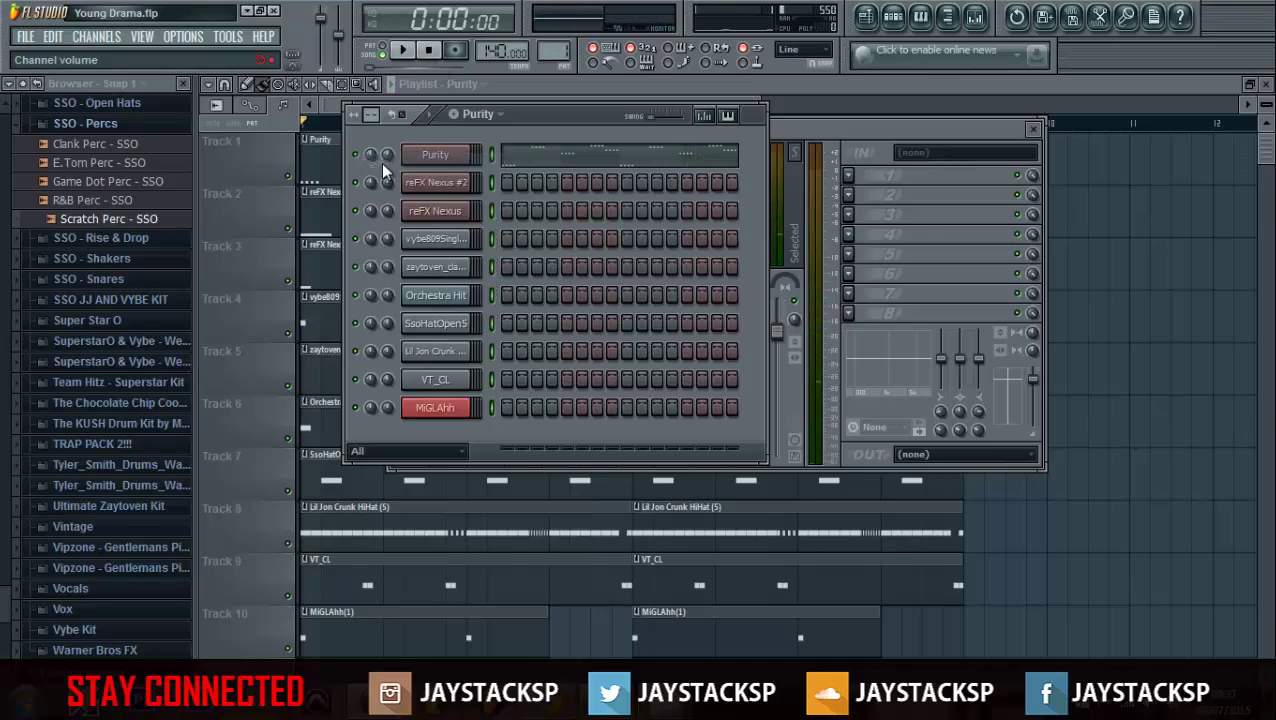
Step: Audition the beat twice more, stopping each time, with the pattern list open
left_click(401, 50)
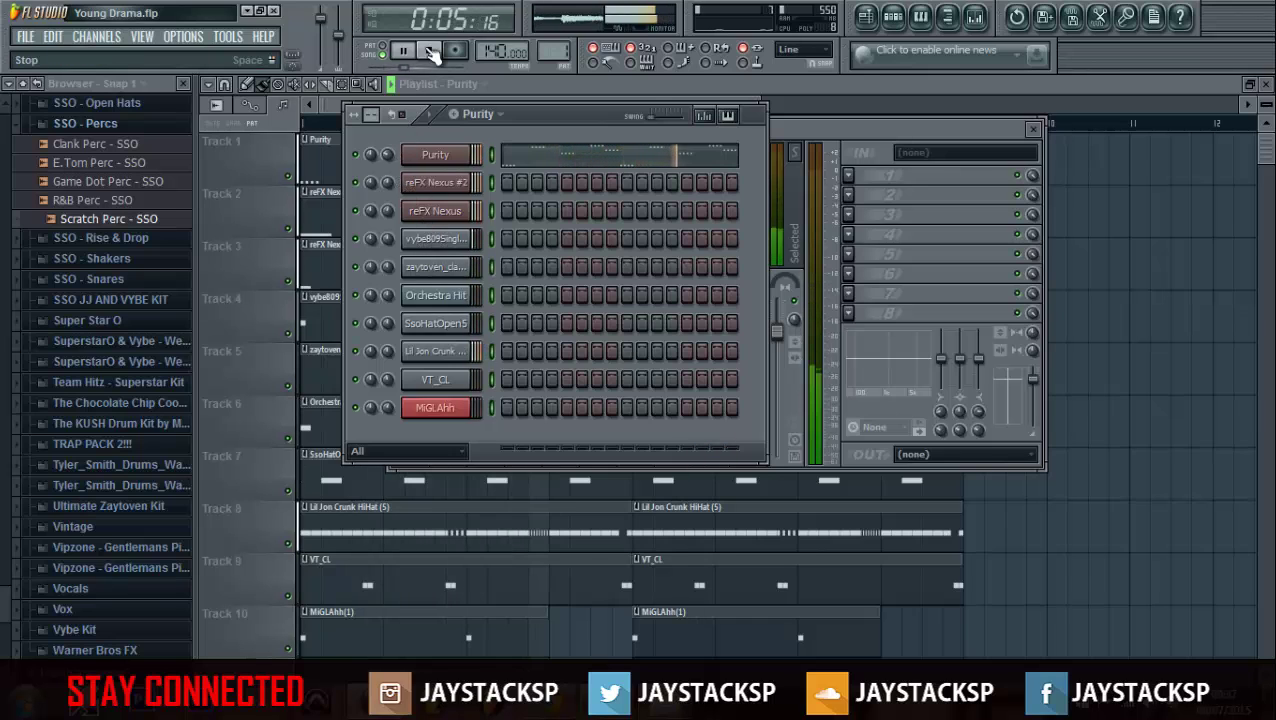
left_click(433, 55)
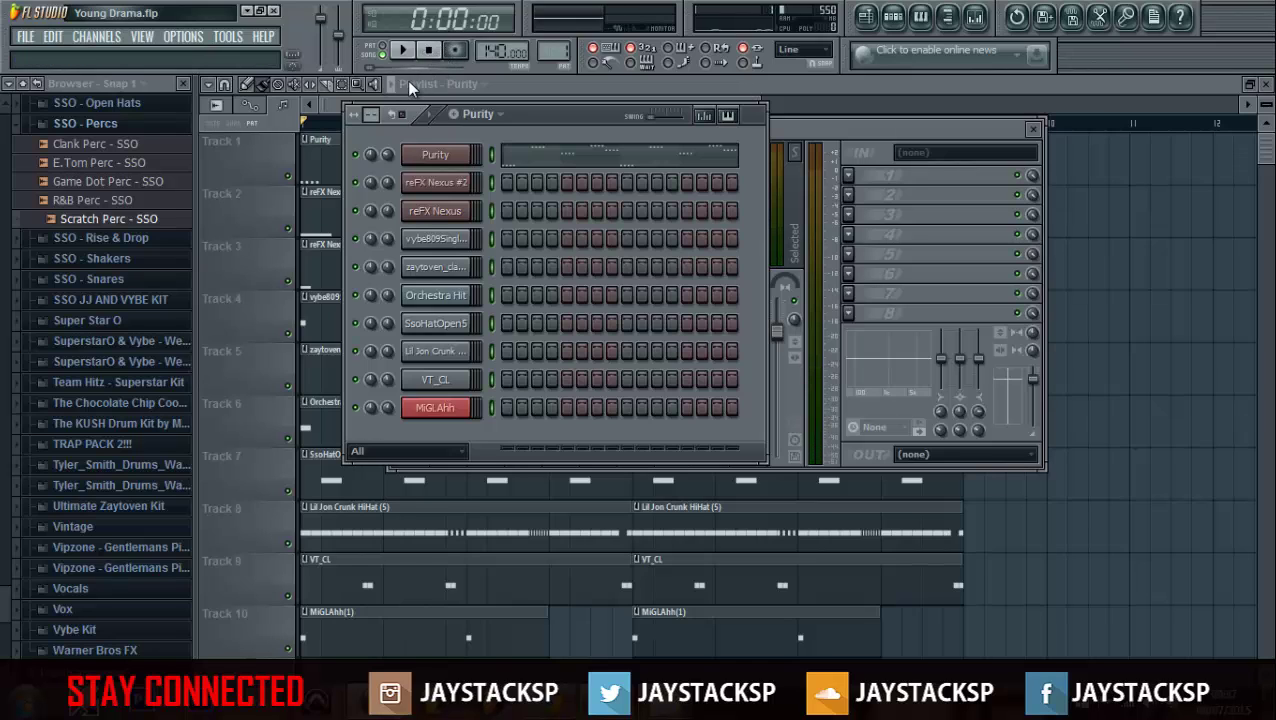
left_click(406, 52)
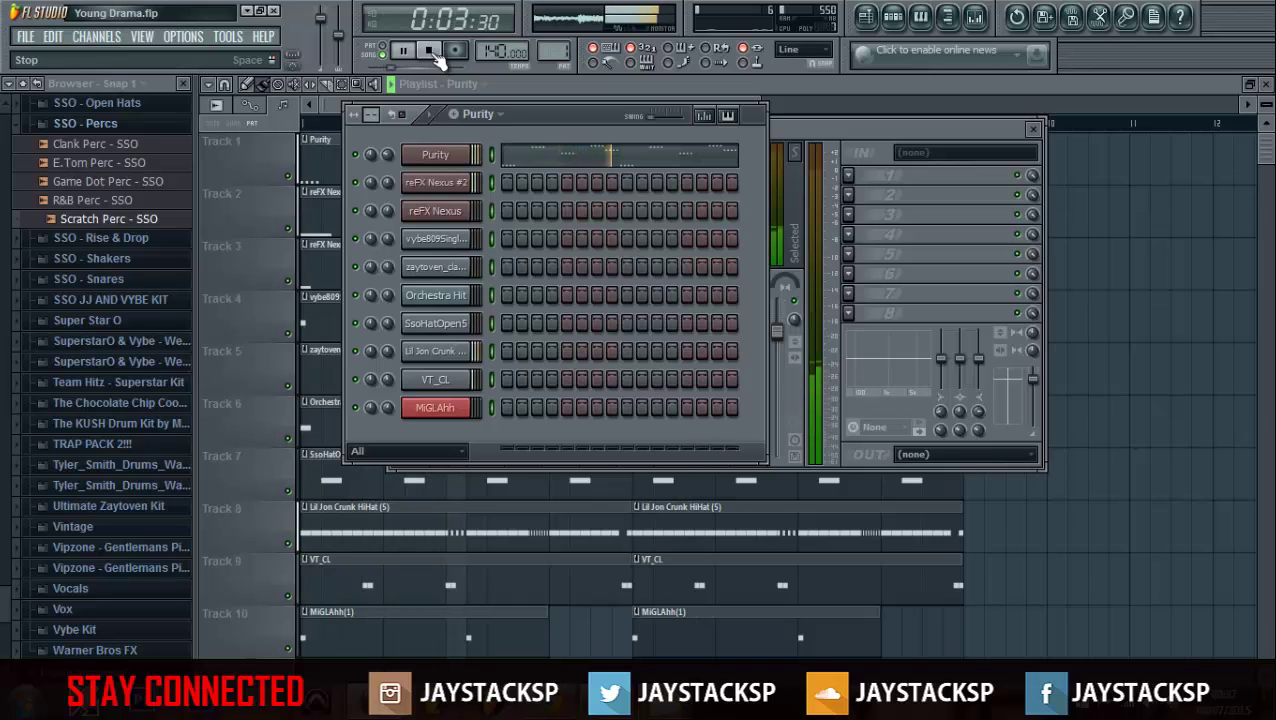
left_click(430, 52)
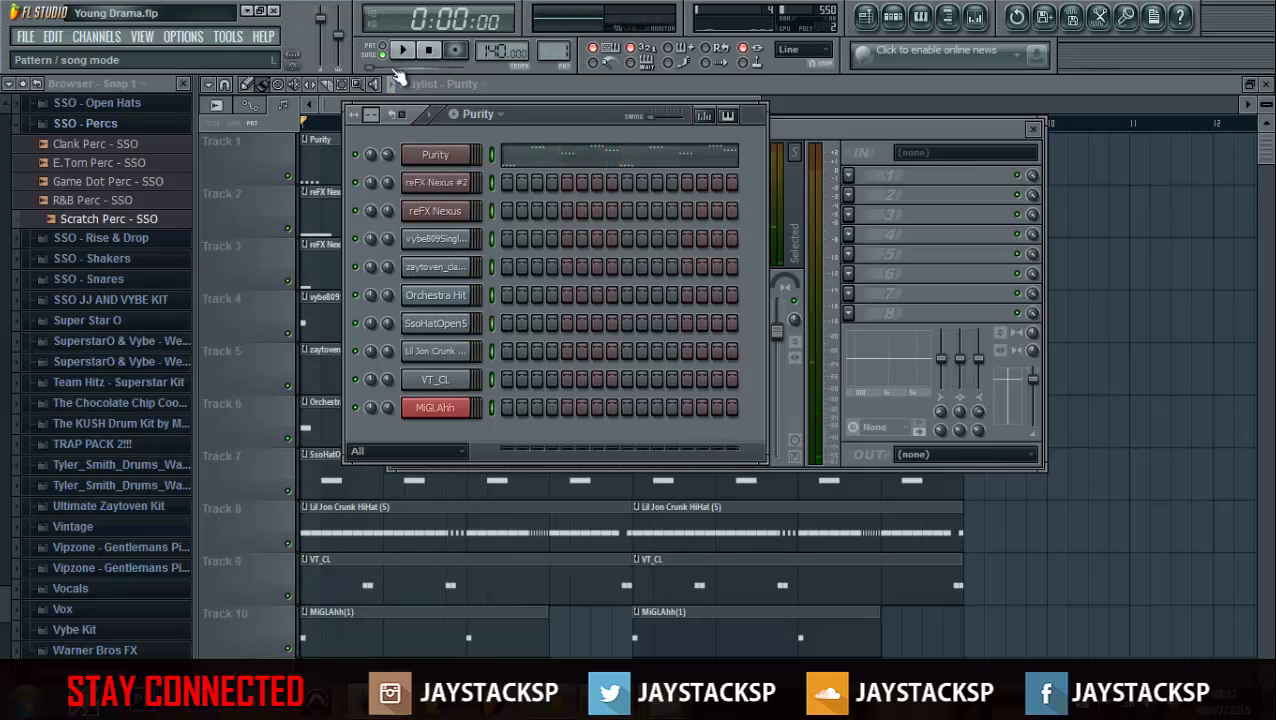
left_click(480, 116)
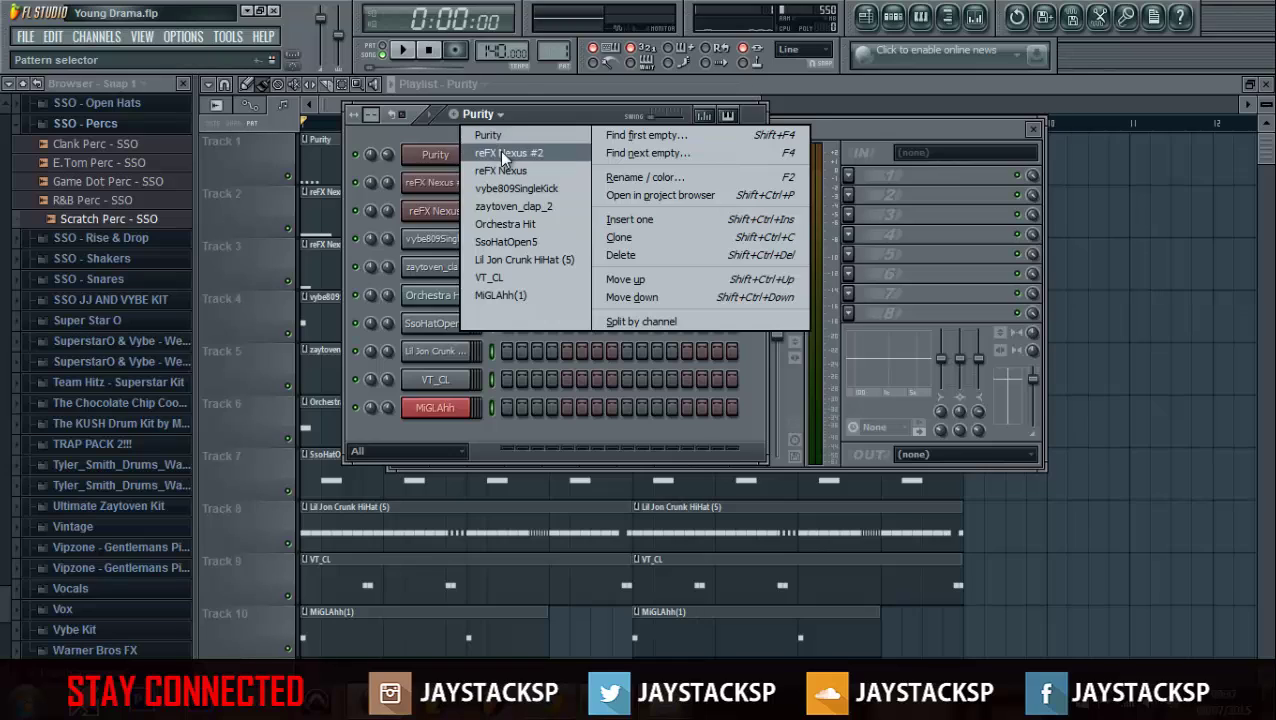
Step: Switch to the reFX Nexus #2 pattern and start playback
left_click(515, 149)
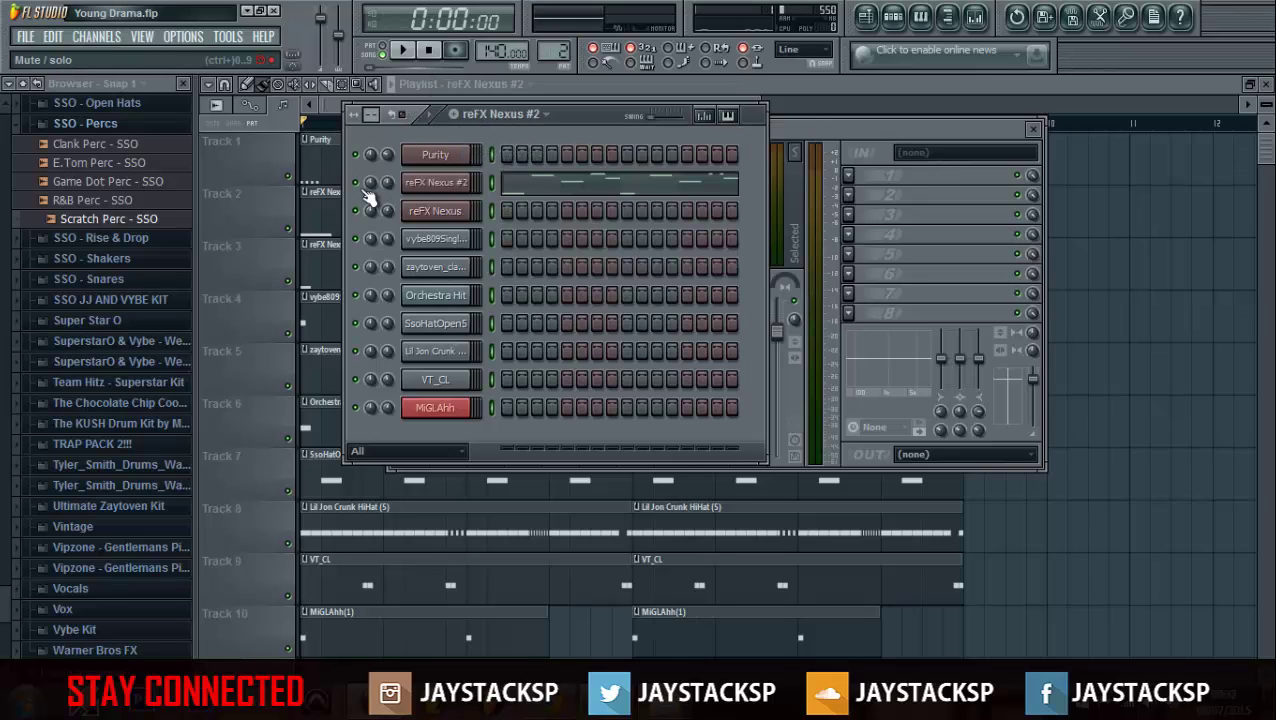
right_click(367, 190)
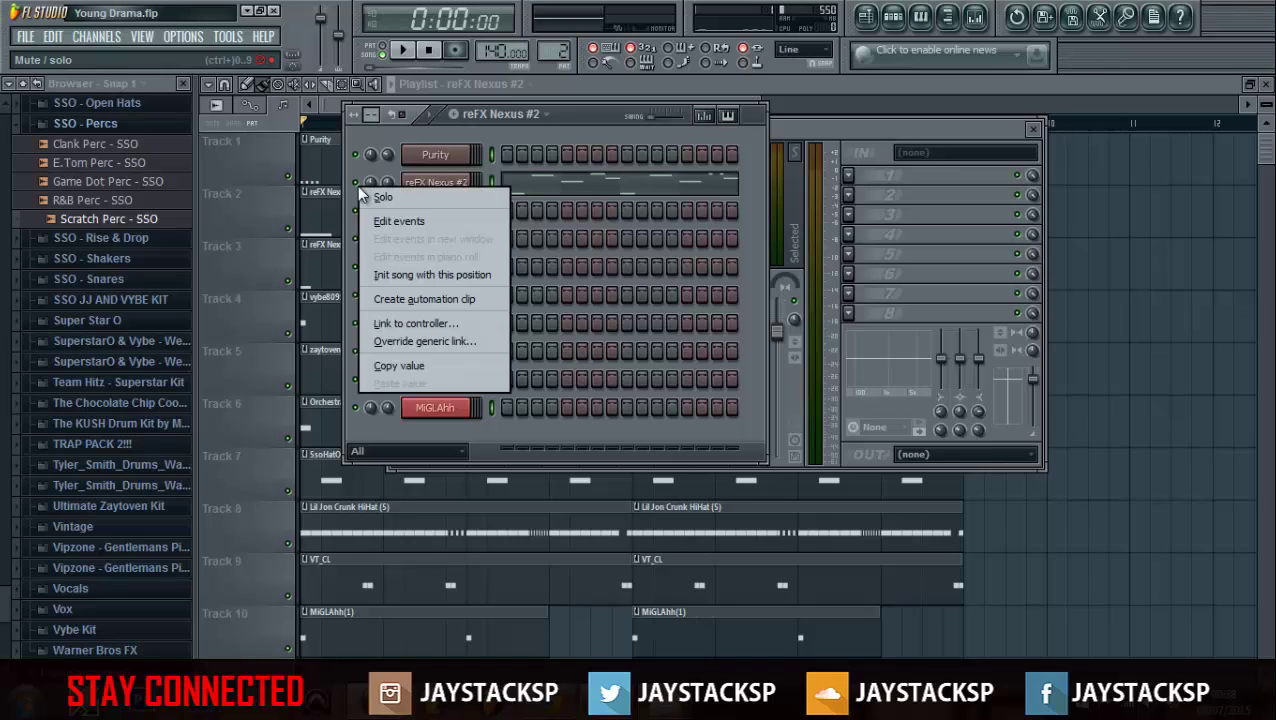
left_click(381, 203)
left_click(402, 50)
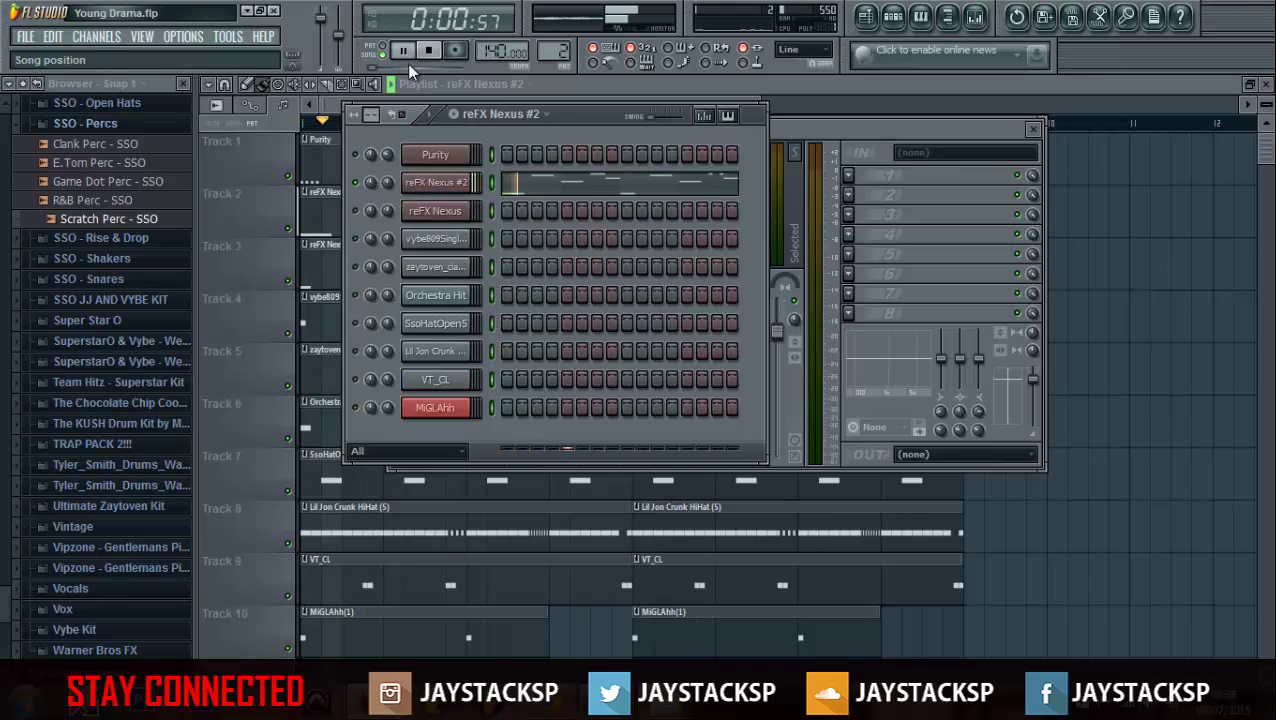
Step: Open the Nexus plugin on LV Raw Hits and lower Purity's volume to 70% (-7.2 dB)
left_click(435, 183)
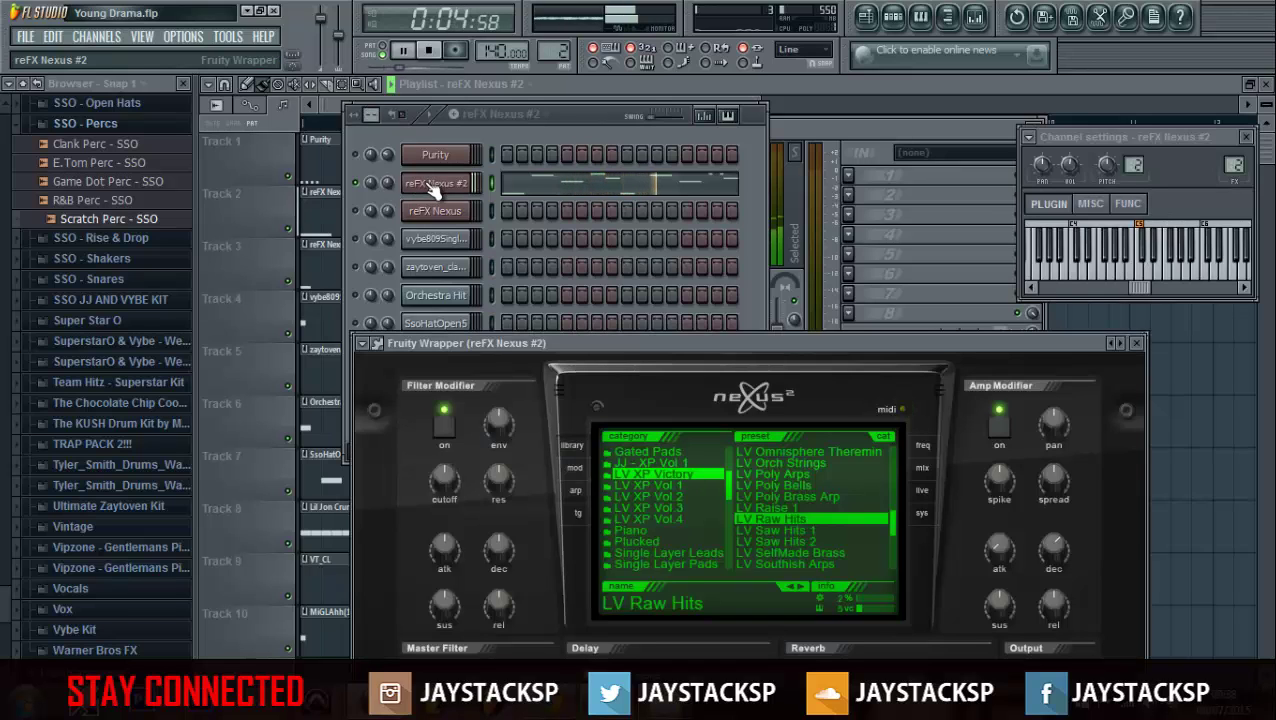
right_click(356, 183)
left_click(375, 195)
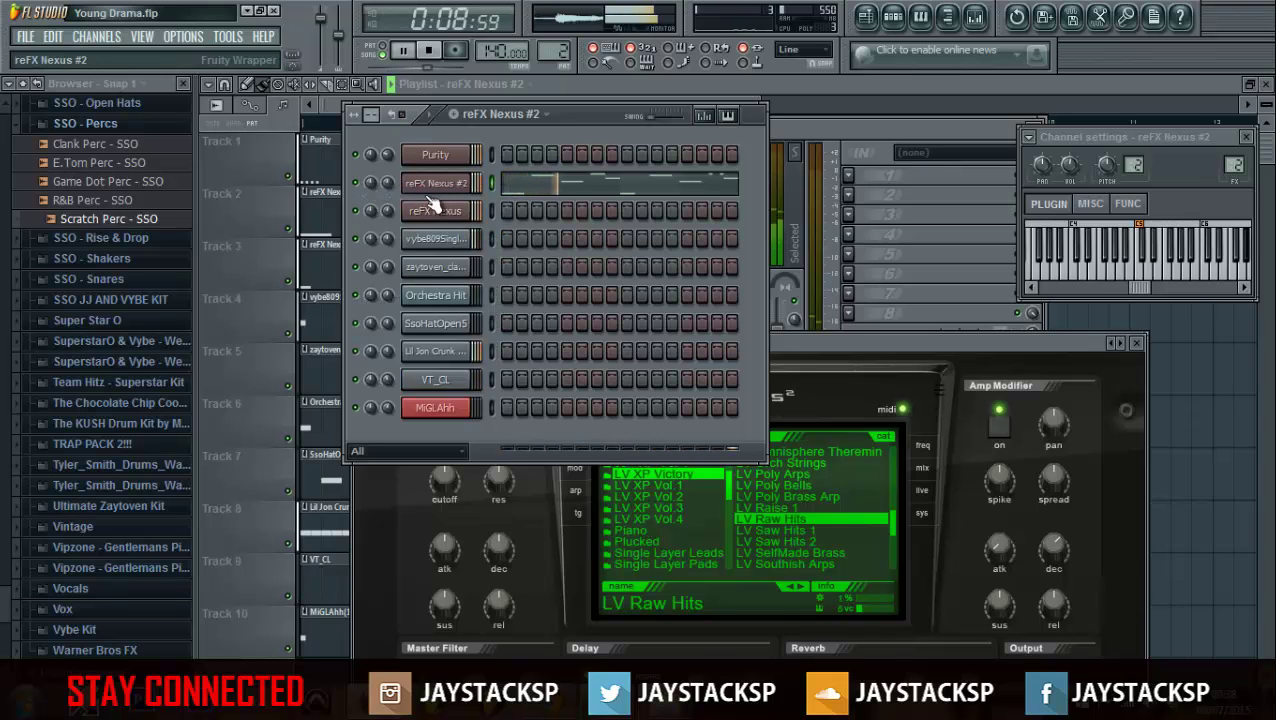
left_click_drag(390, 182, 388, 142)
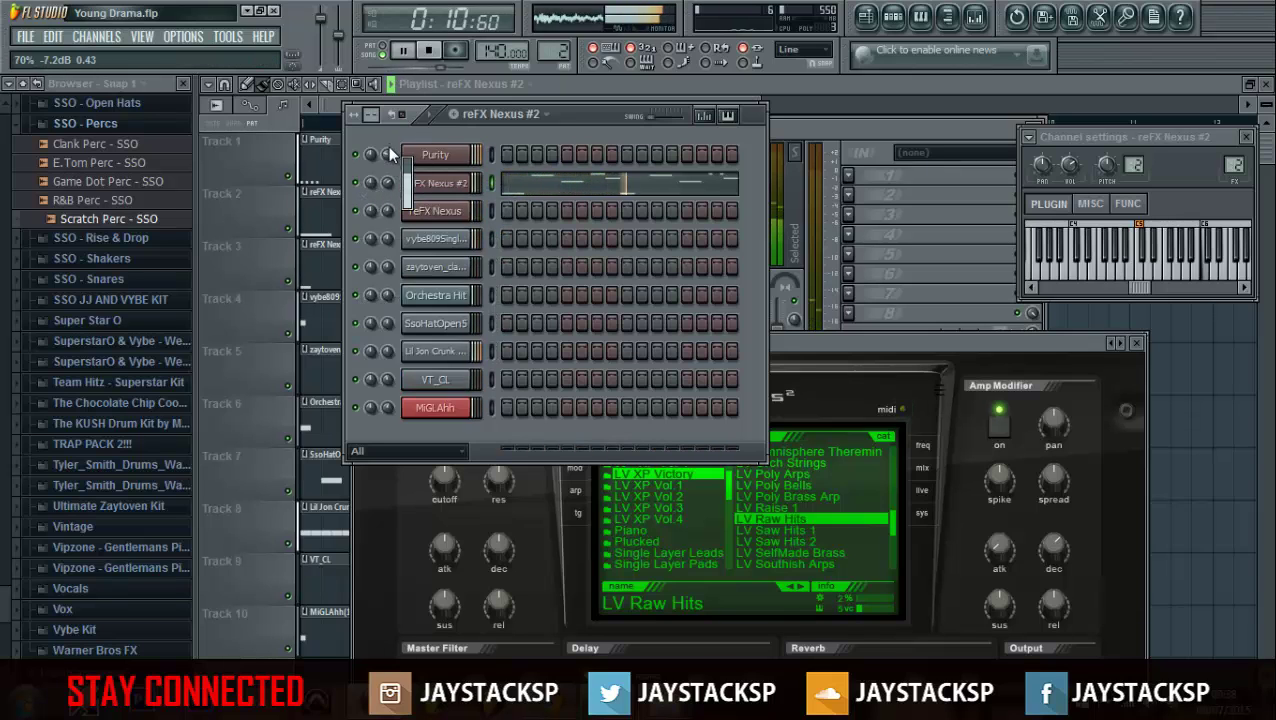
Step: Select the reFX Nexus channel and adjust its volume knob
left_click(517, 116)
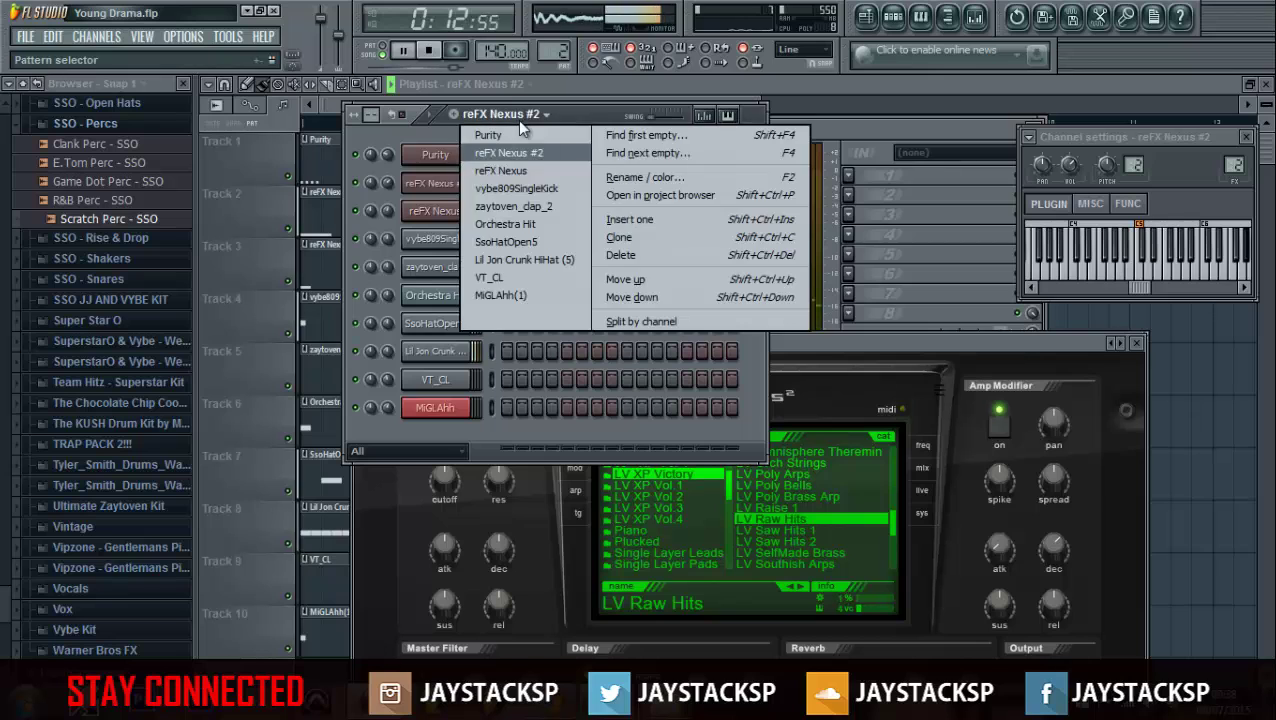
left_click(522, 167)
right_click(358, 212)
left_click(364, 218)
right_click(366, 216)
left_click(368, 215)
mouse_move(400, 215)
left_mouse_down()
mouse_move(387, 179)
mouse_move(404, 155)
mouse_move(387, 212)
mouse_move(407, 205)
left_mouse_up()
Step: Switch to the vybe809SingleKick pattern and restart playback
left_click(500, 114)
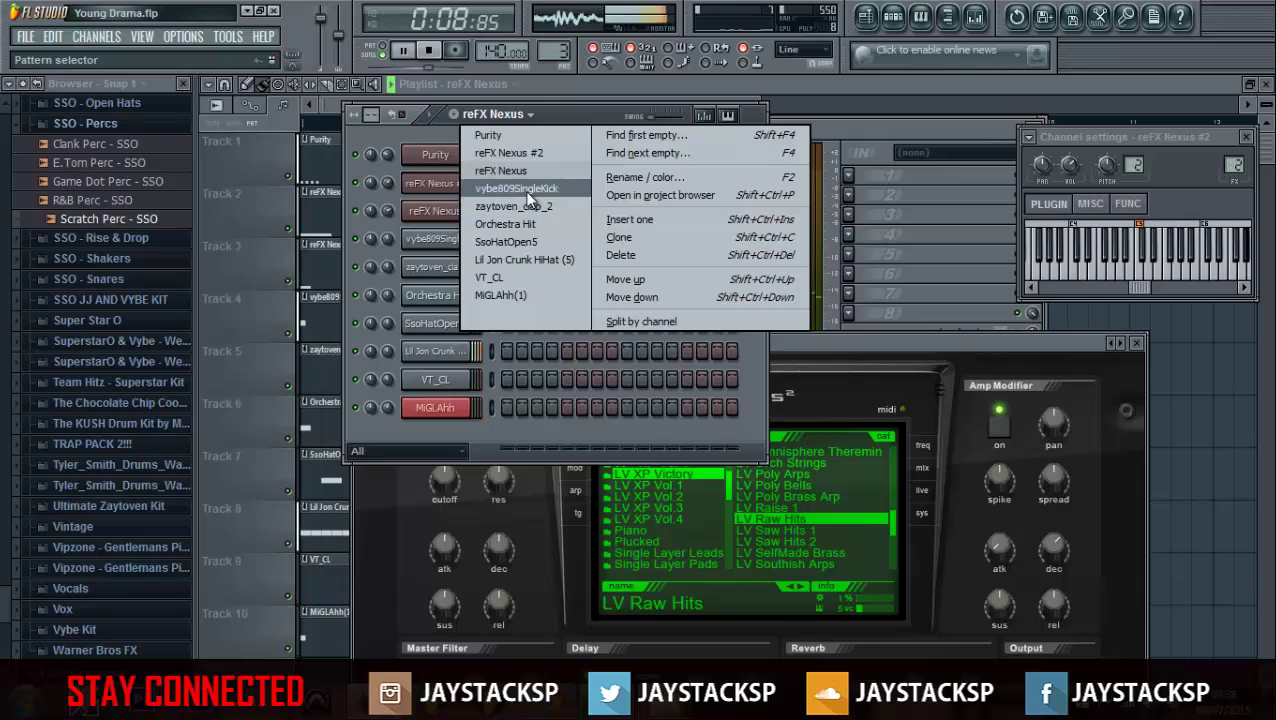
left_click(516, 188)
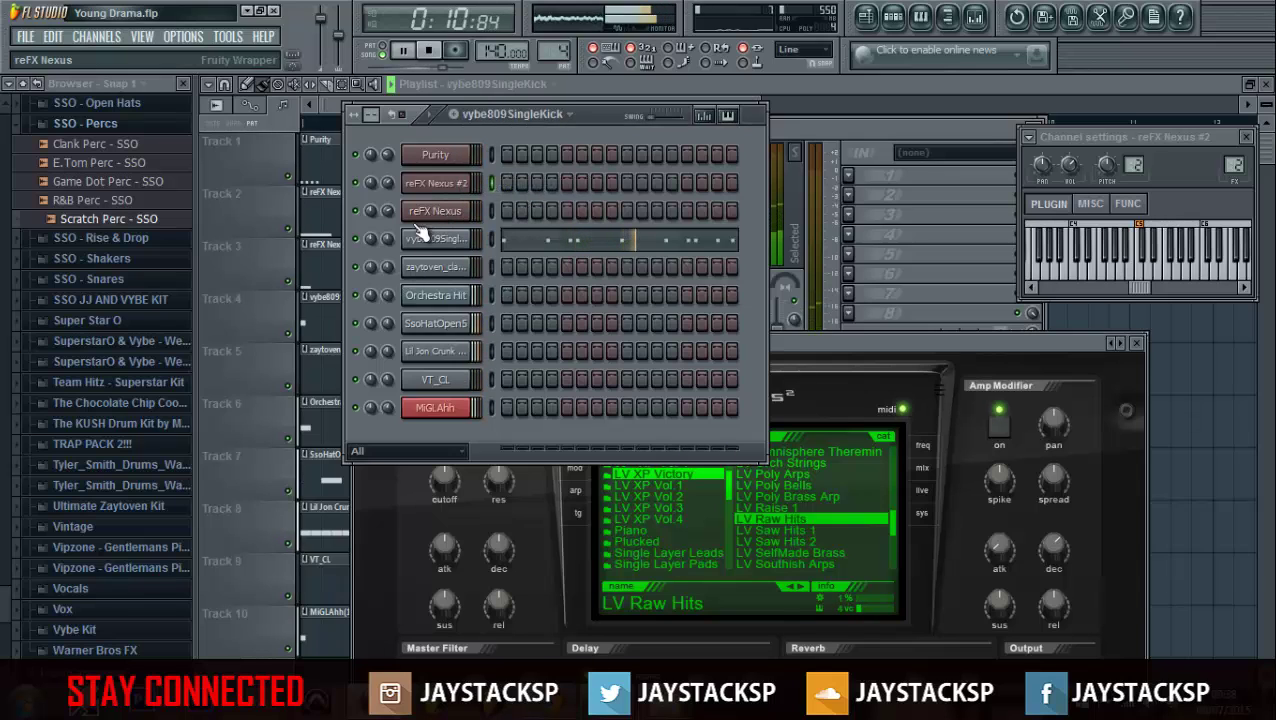
left_click(441, 53)
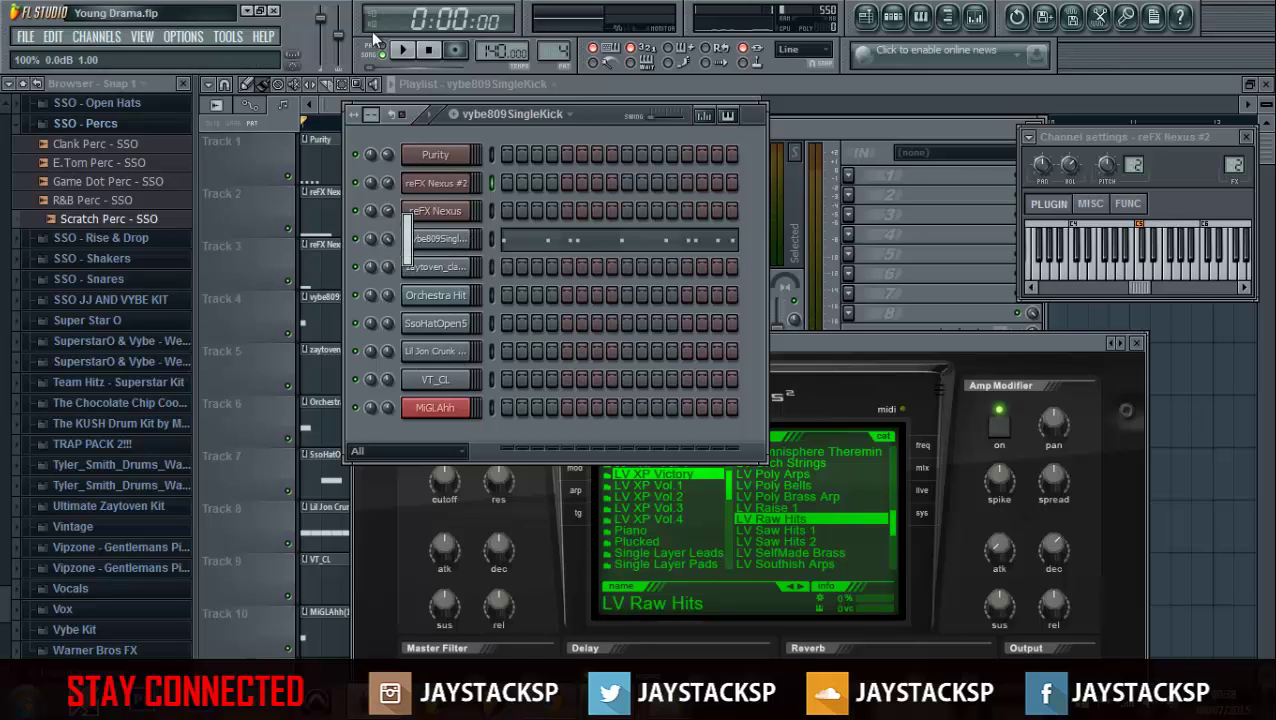
left_click(402, 50)
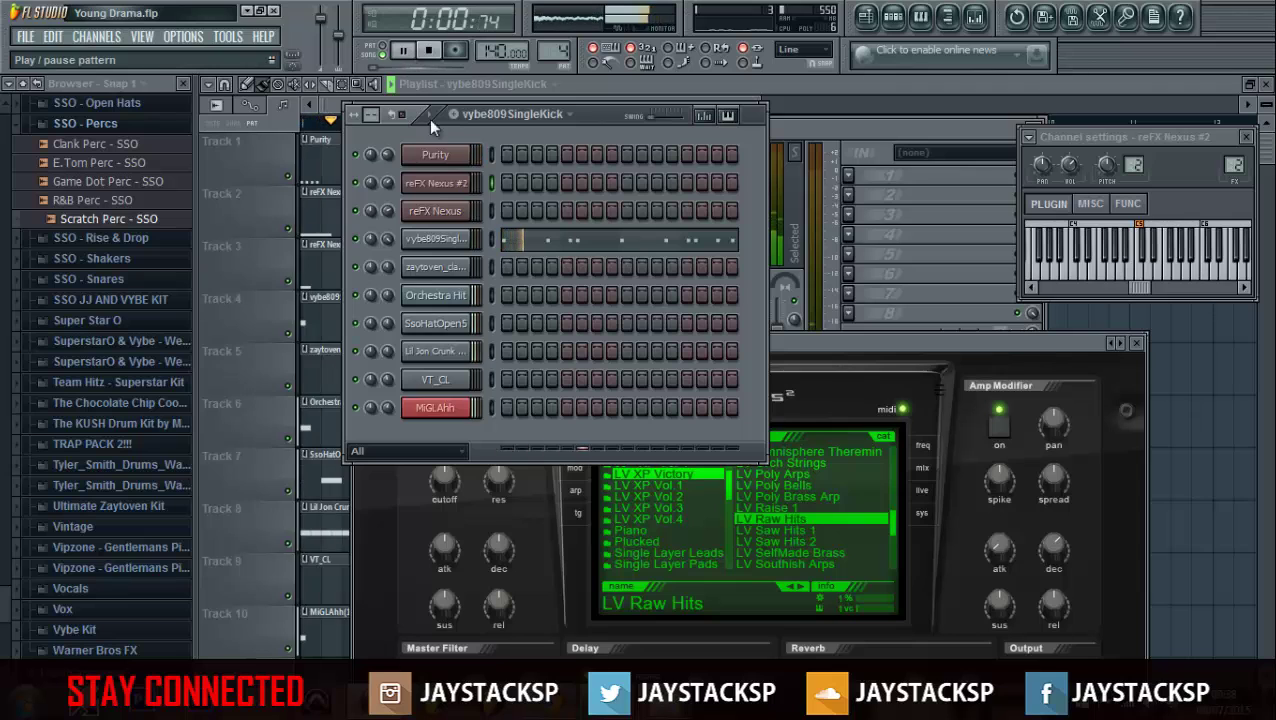
Step: Select the zaytoven_clap_2 channel, then make Orchestra Hit the current pattern
left_click(495, 113)
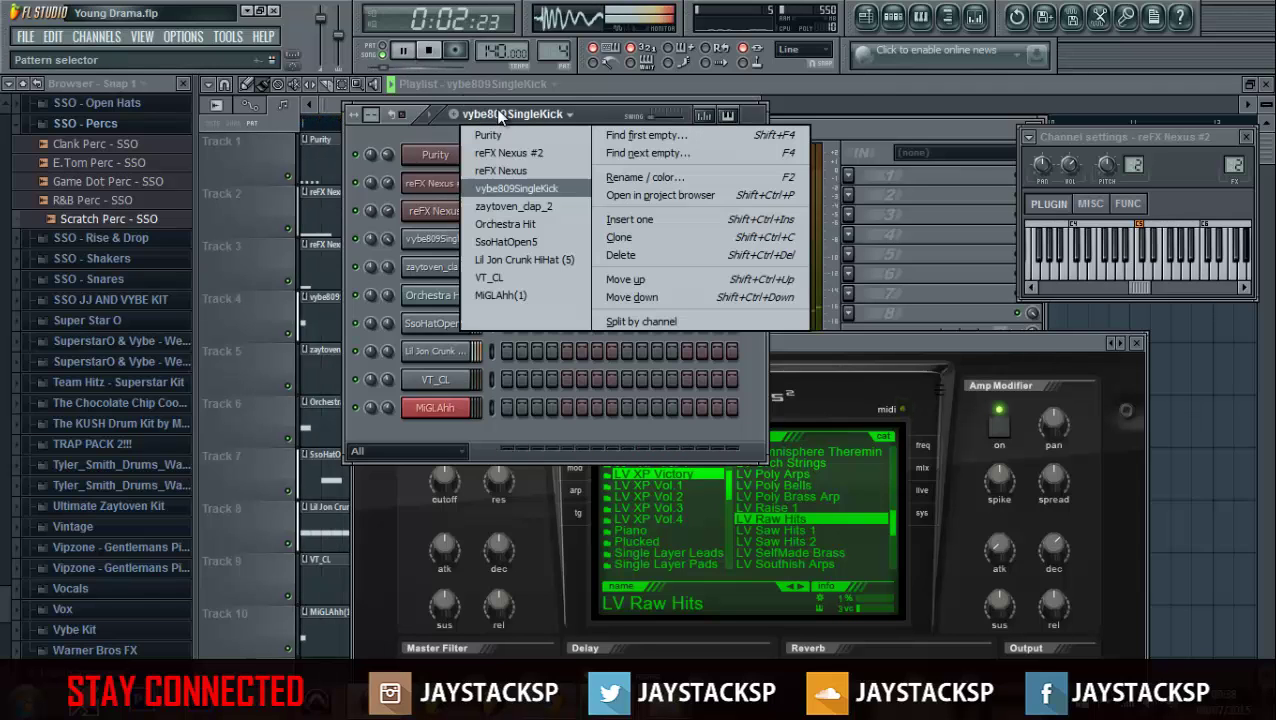
left_click(517, 200)
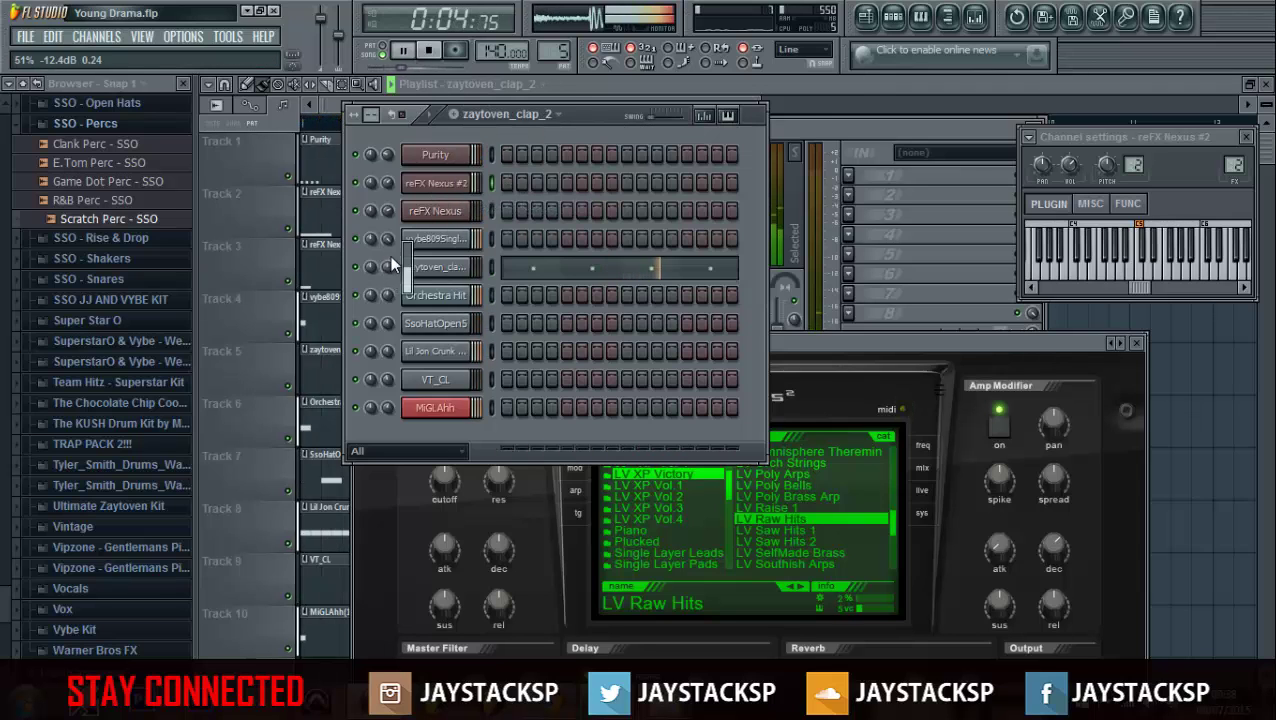
left_click(491, 84)
left_click(500, 210)
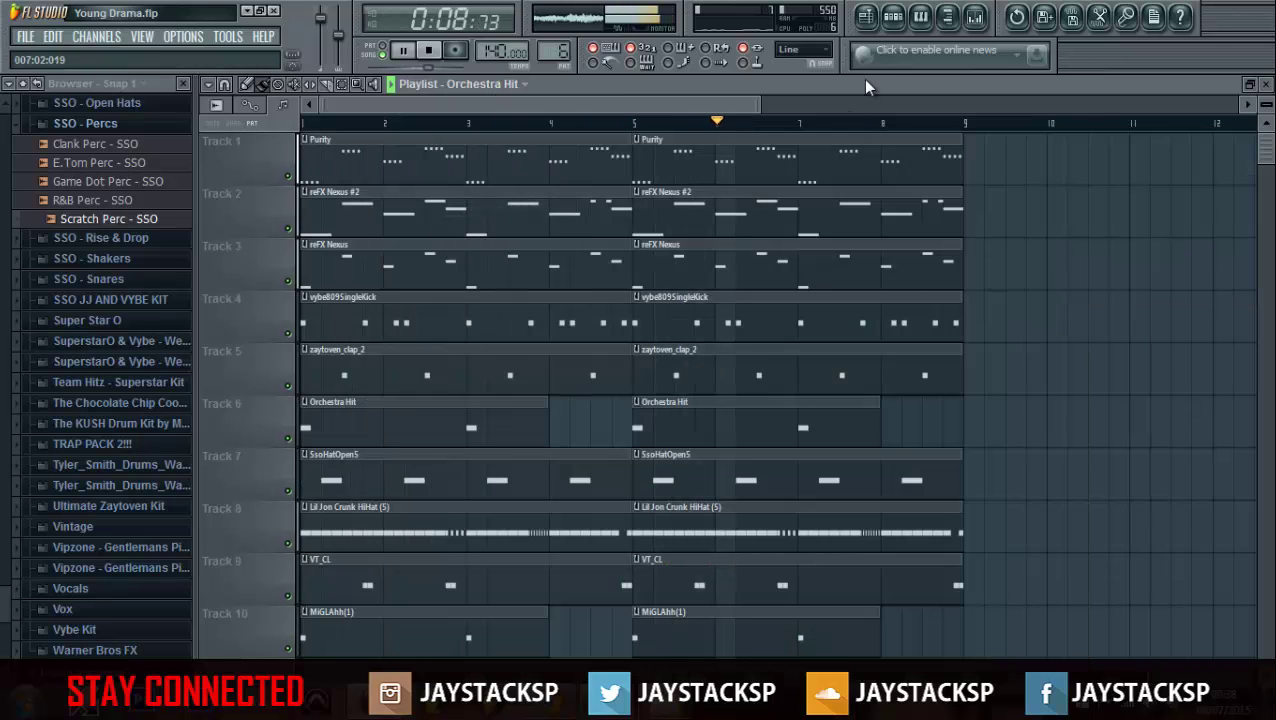
Step: Hide the Playlist and place the Orchestra Hit Channel Rack in front of the Mixer
left_click(919, 18)
left_click(868, 18)
left_click(877, 25)
left_click(879, 25)
left_click(882, 25)
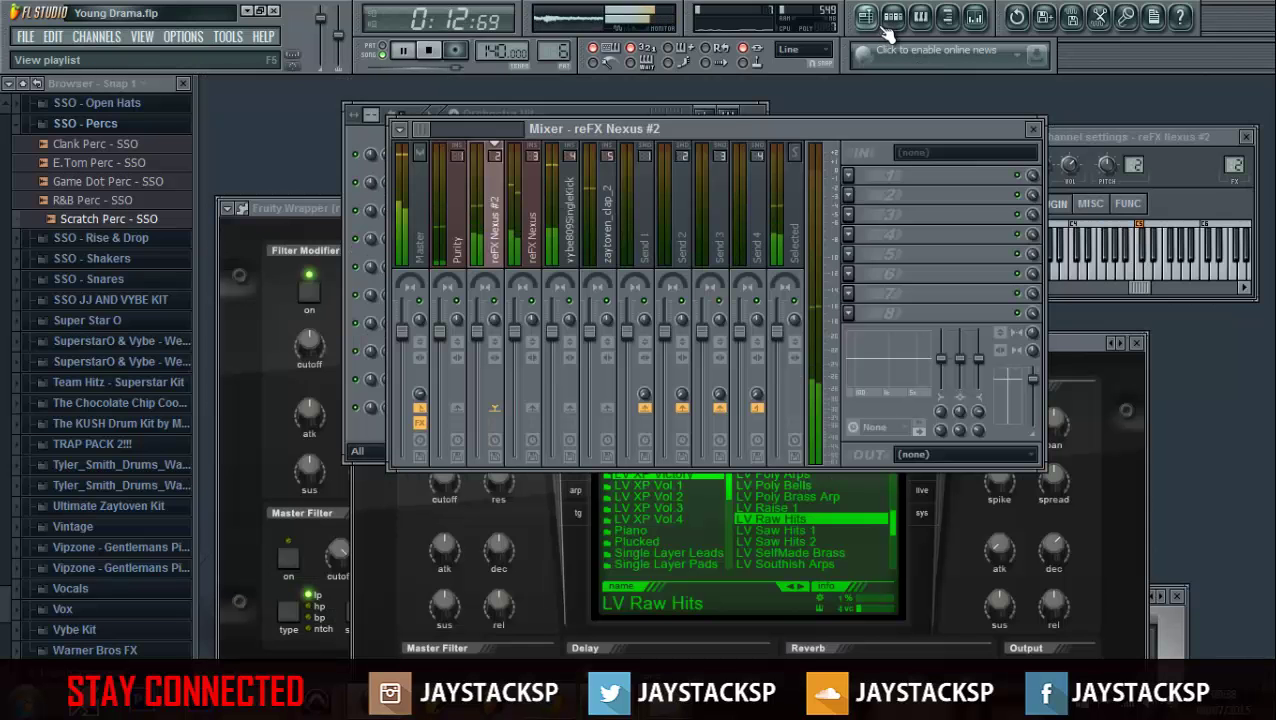
left_click(979, 18)
left_click(979, 18)
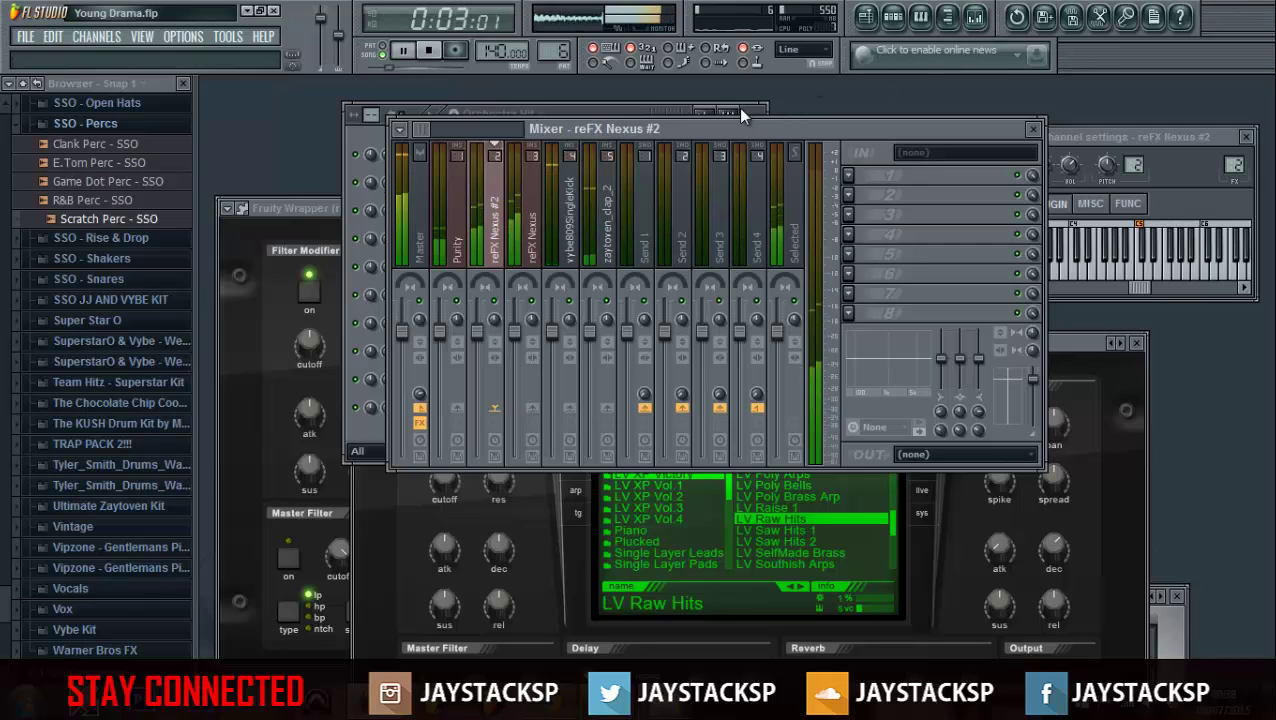
left_click(901, 21)
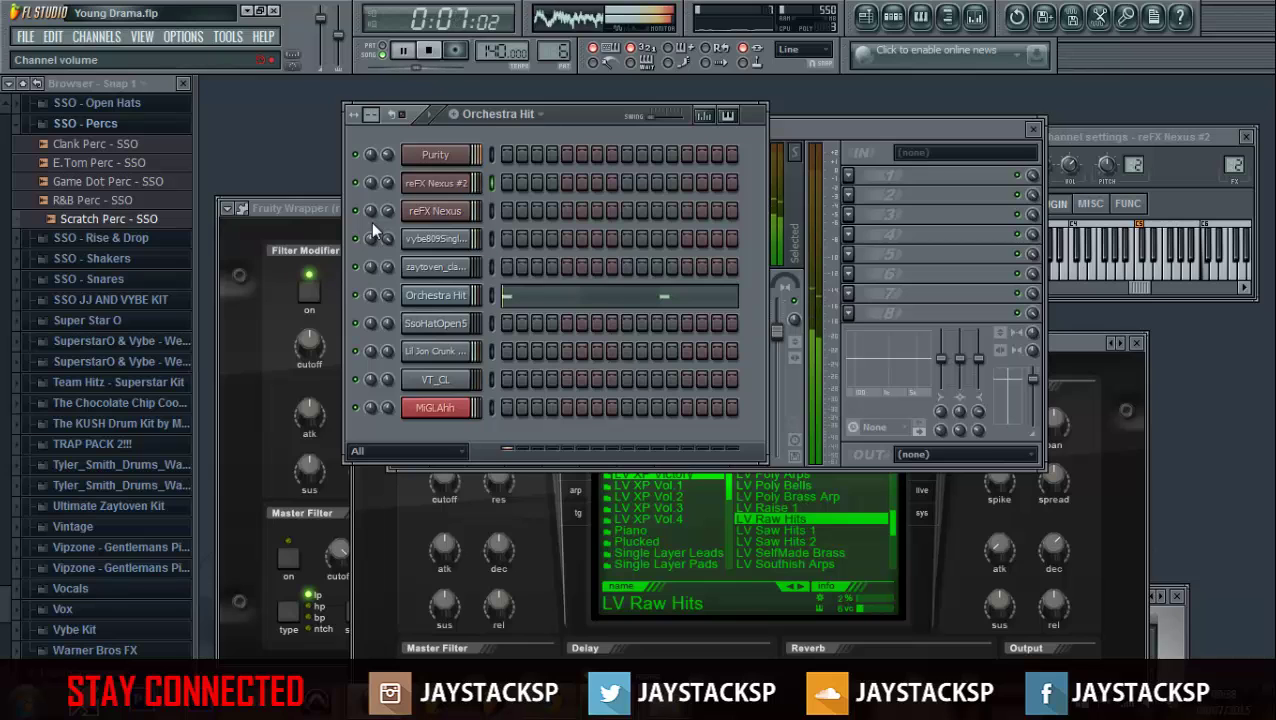
Step: Lower SsoHatOpen5 to about -5.8 dB and Lil Jon Crunk HiHat (5) to about -9.8 dB
left_click(470, 114)
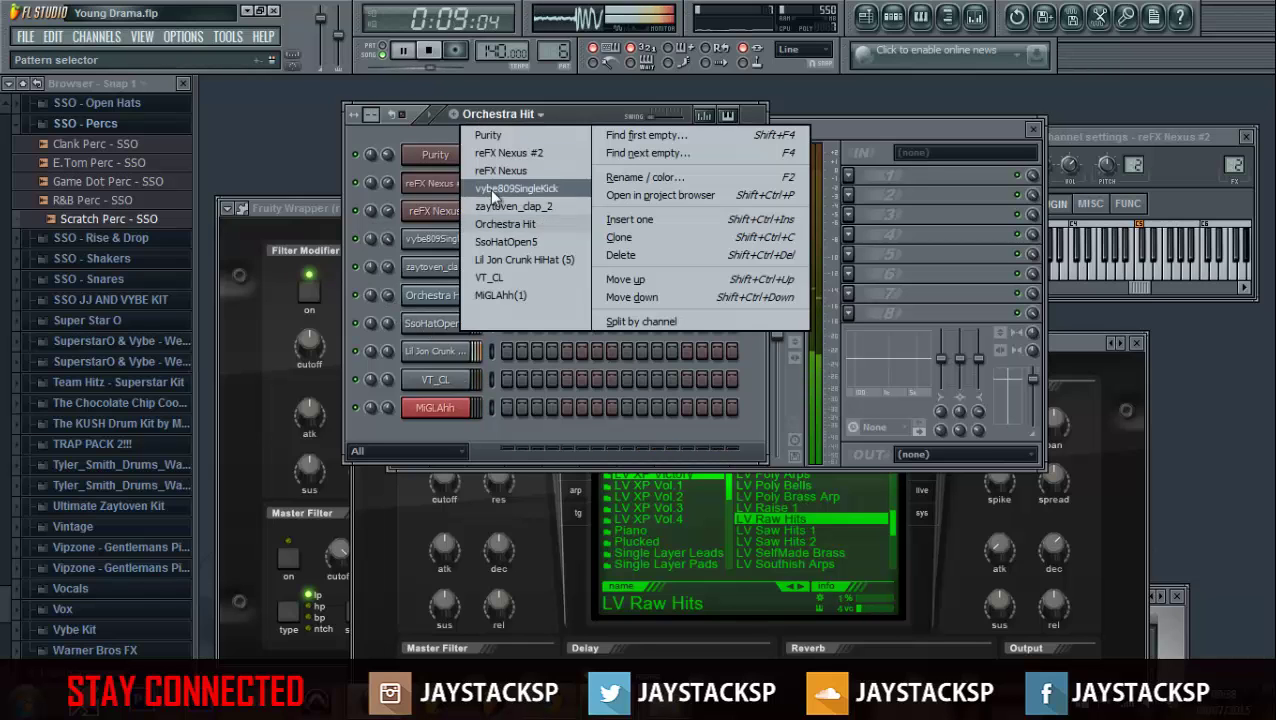
left_click(505, 241)
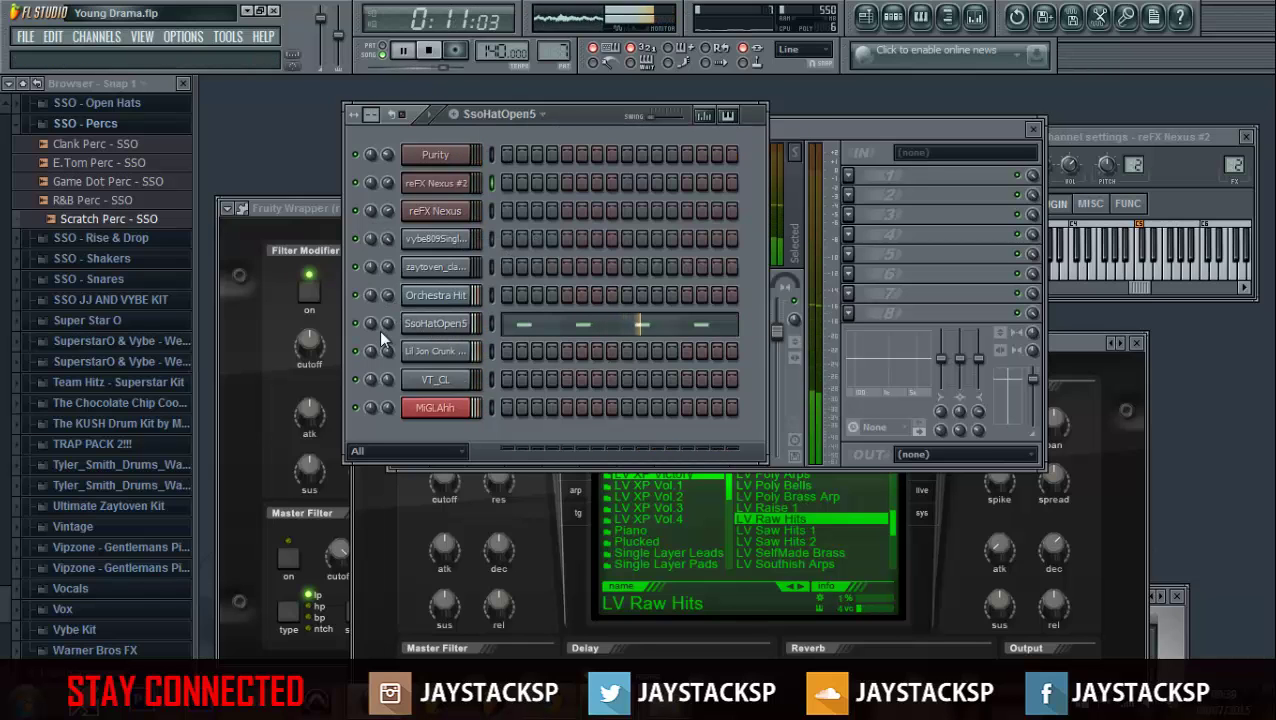
left_click_drag(381, 325, 422, 288)
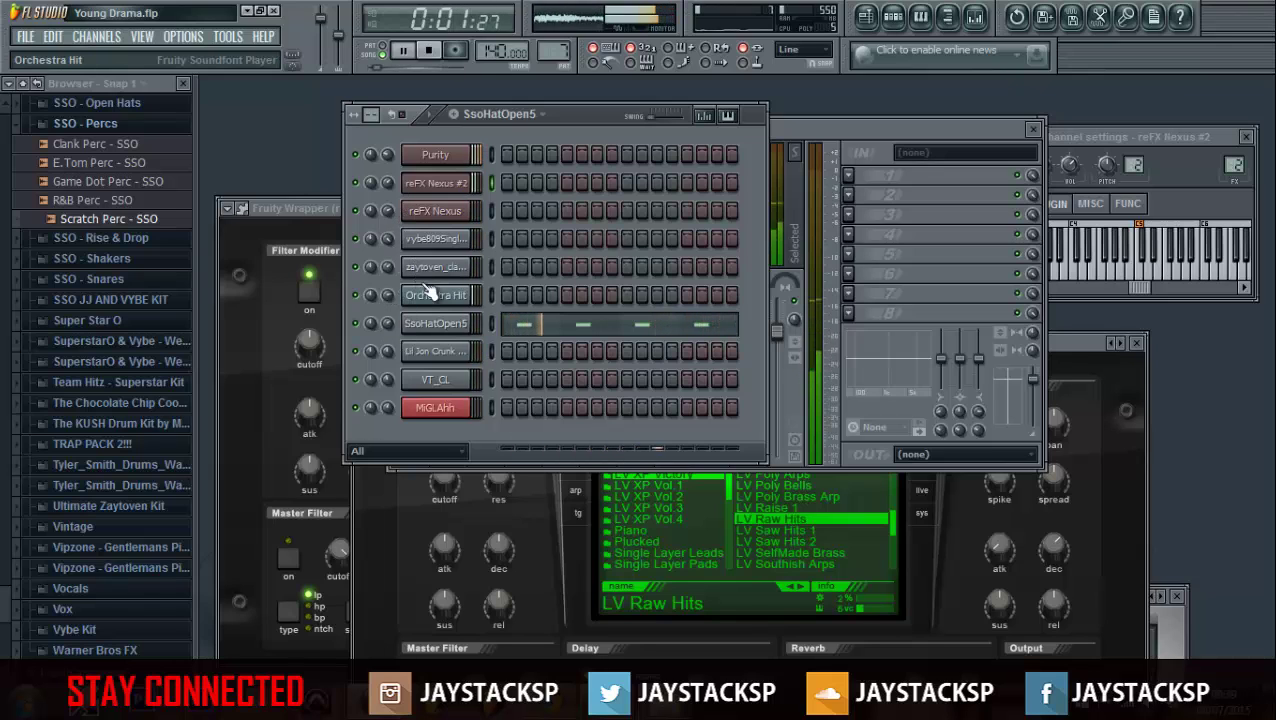
left_click(503, 115)
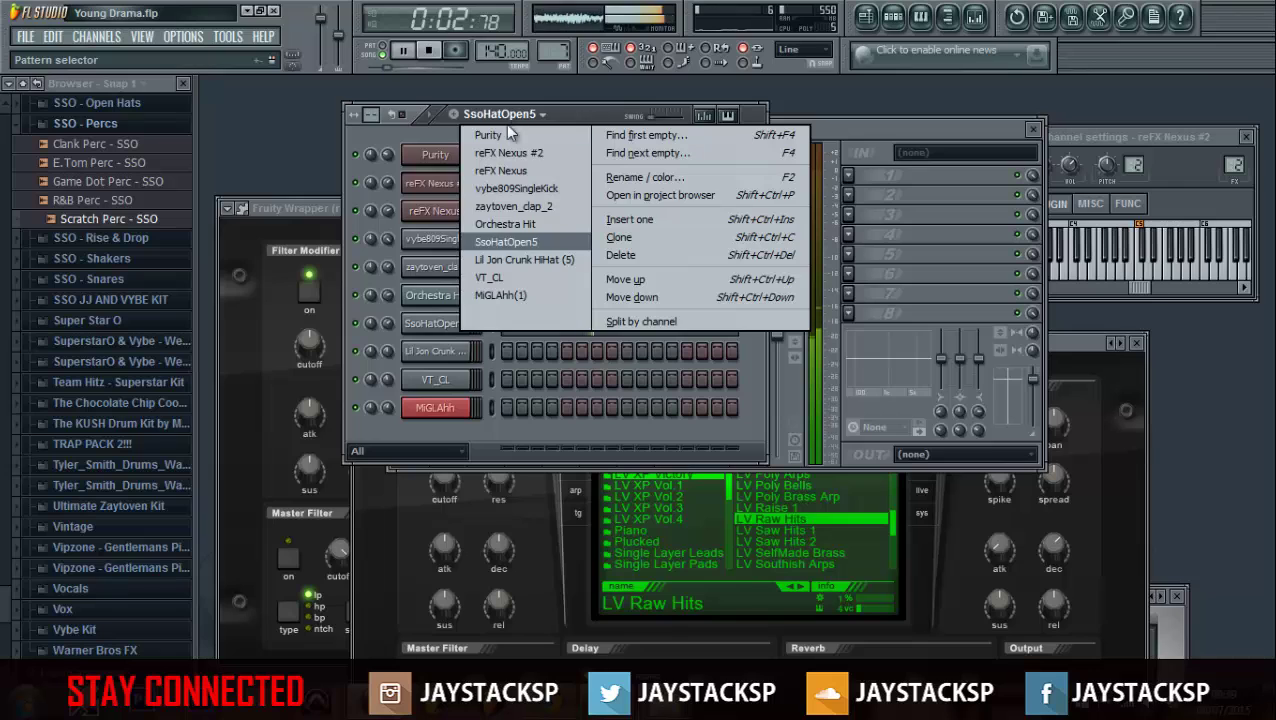
left_click(516, 262)
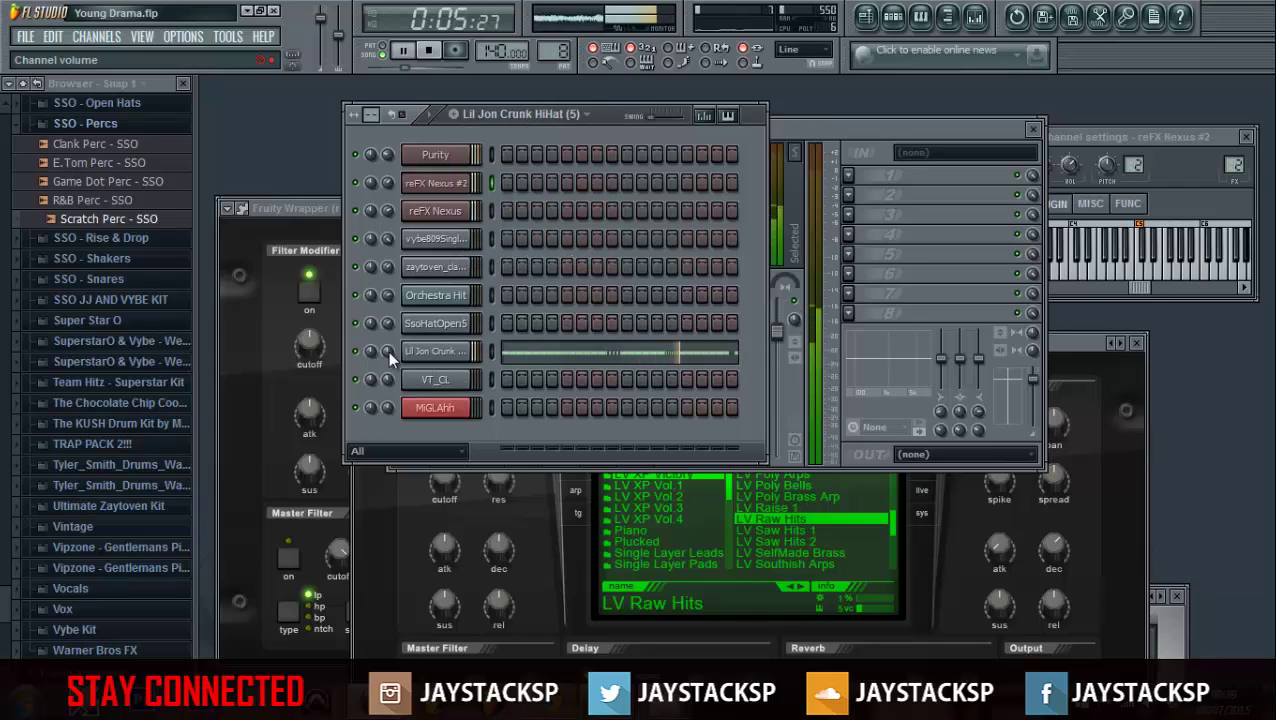
left_click_drag(388, 351, 397, 402)
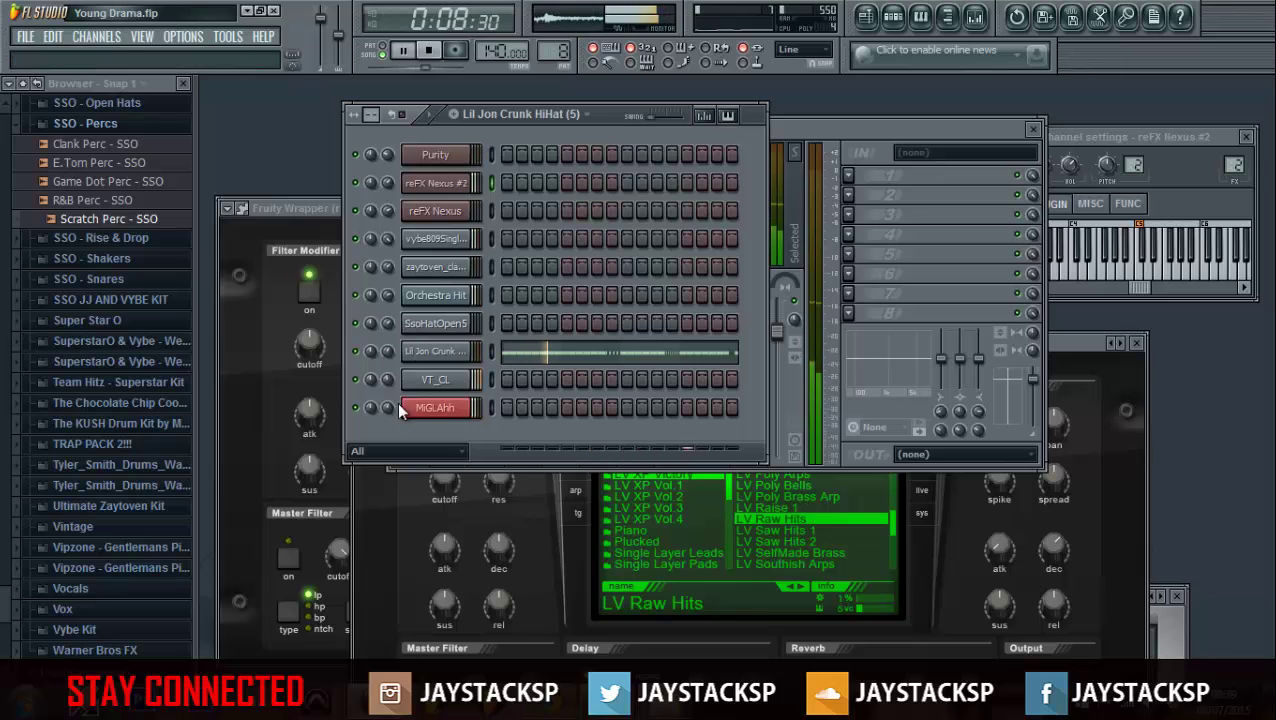
Step: Select the VT_CL channel, then MiGLAhh(1), and stop playback
left_click(554, 121)
left_click(533, 277)
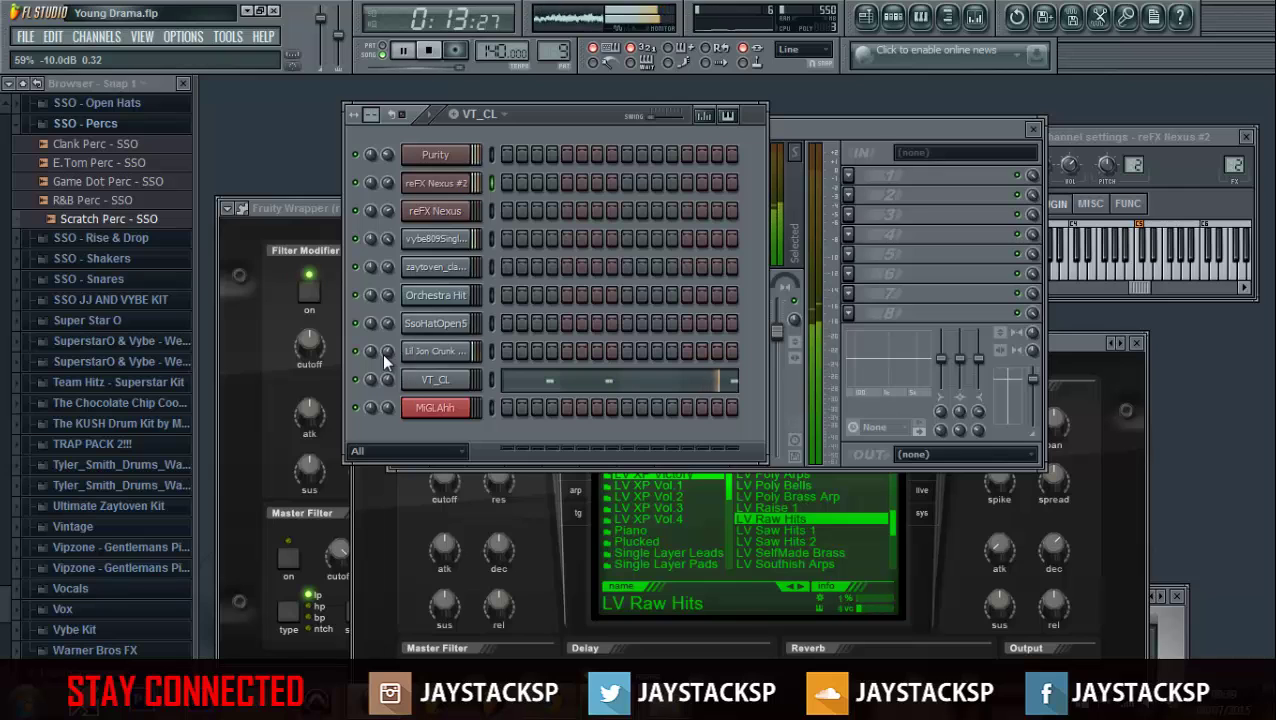
left_click(486, 116)
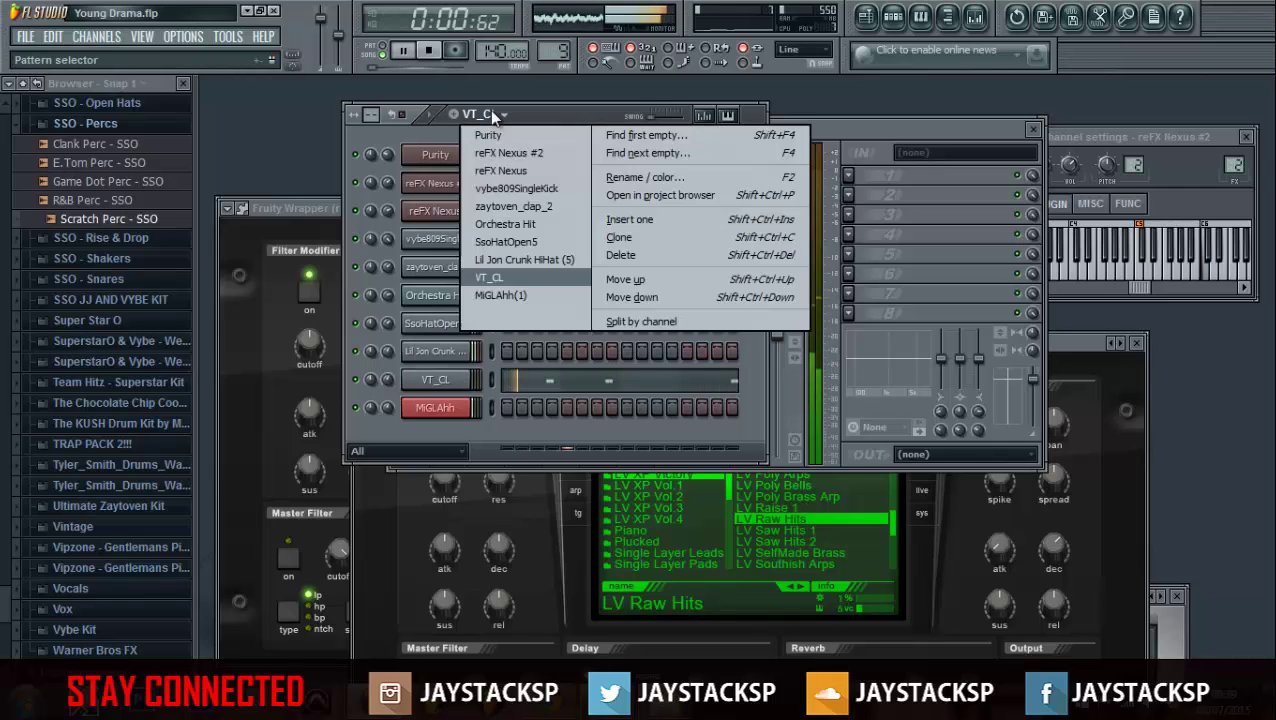
left_click(510, 293)
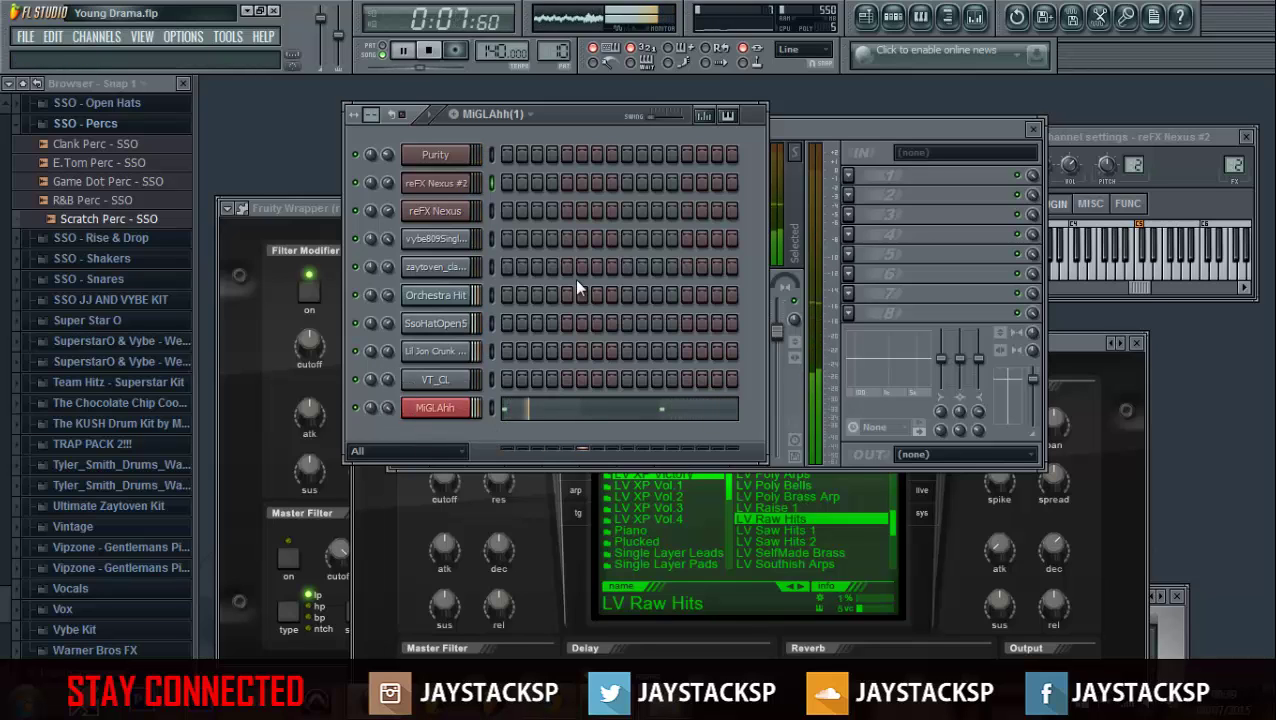
left_click(430, 50)
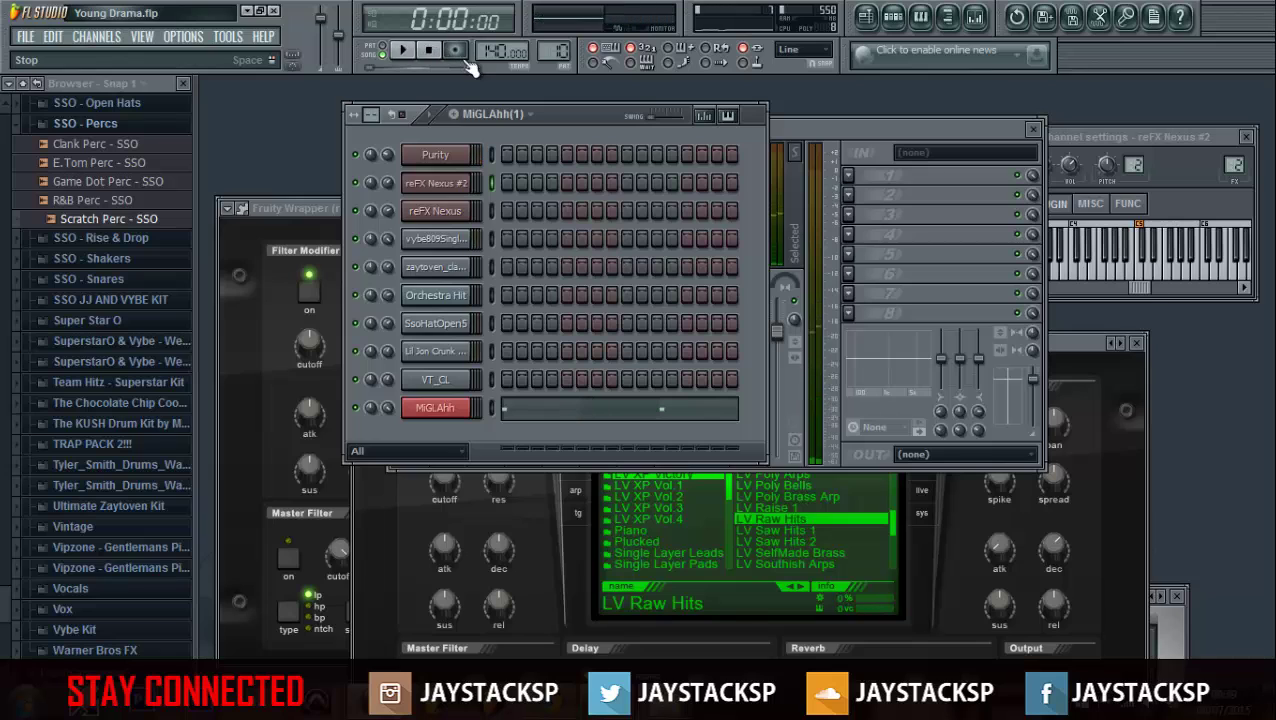
Step: Bring the Mixer forward without the browser, widened to show inserts Purity through MiGLAhh(1)
left_click(810, 130)
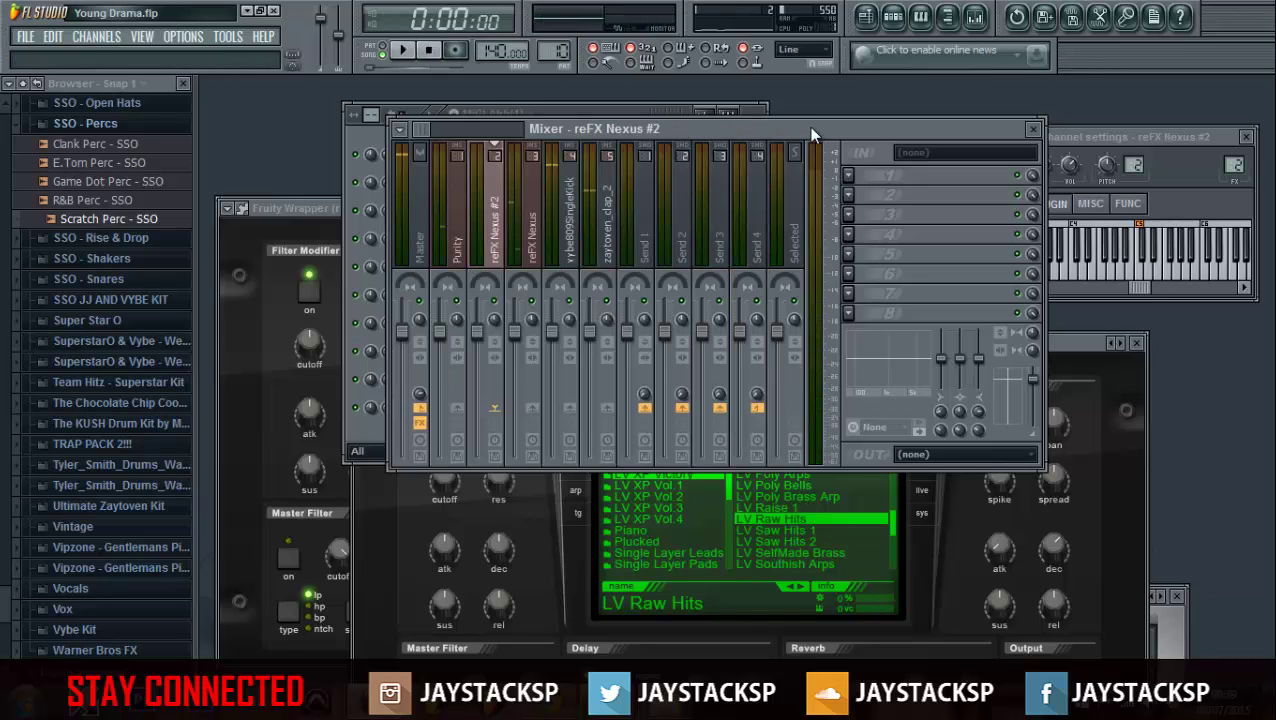
left_click(580, 104)
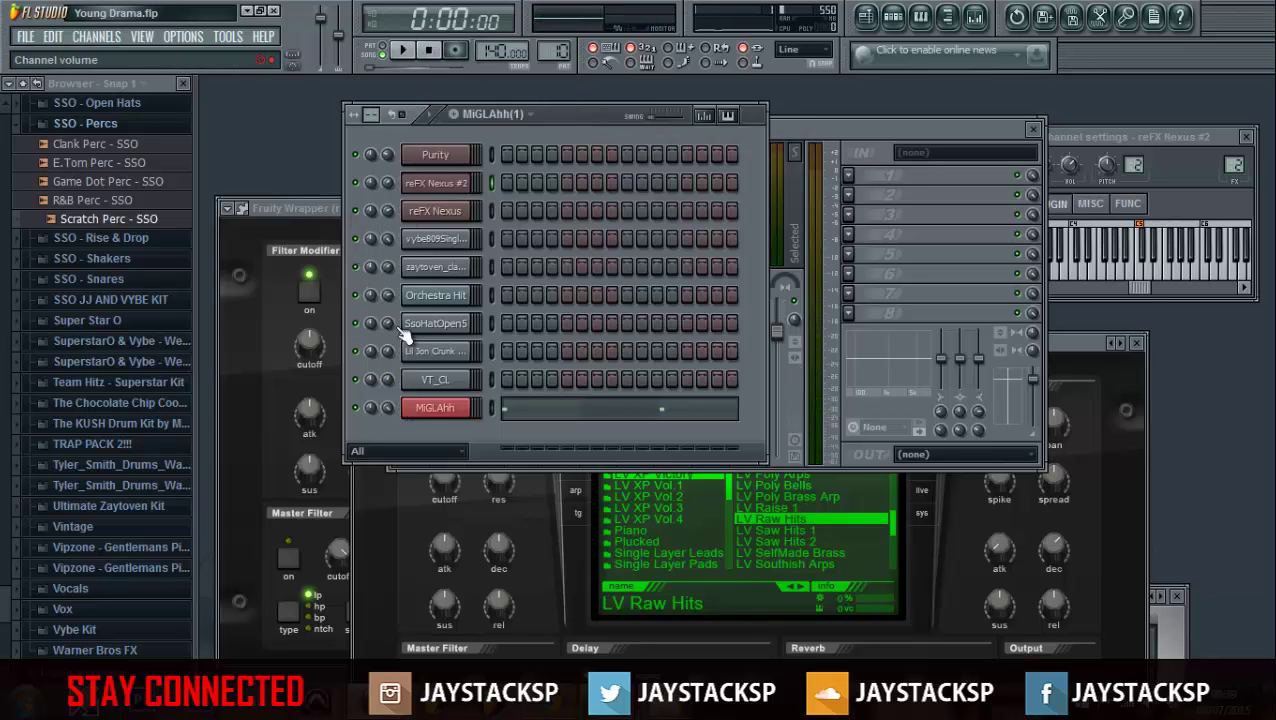
left_click(872, 146)
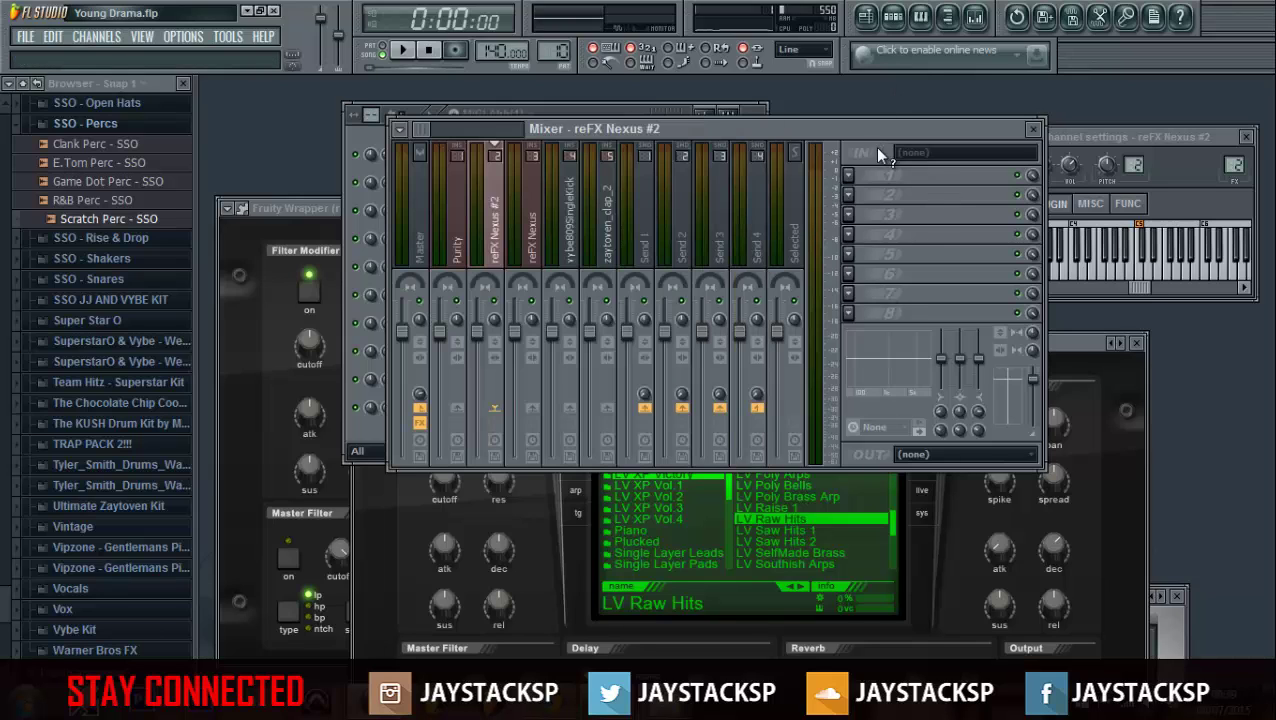
left_click(415, 218)
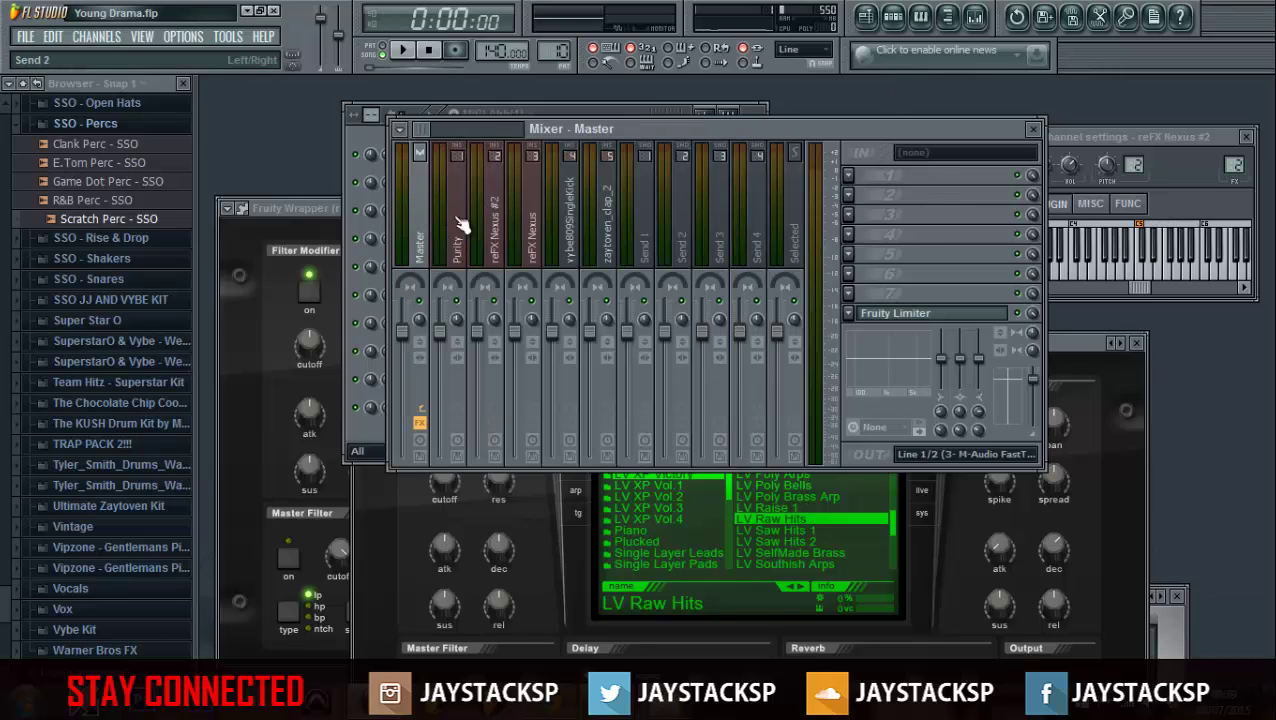
left_click(947, 16)
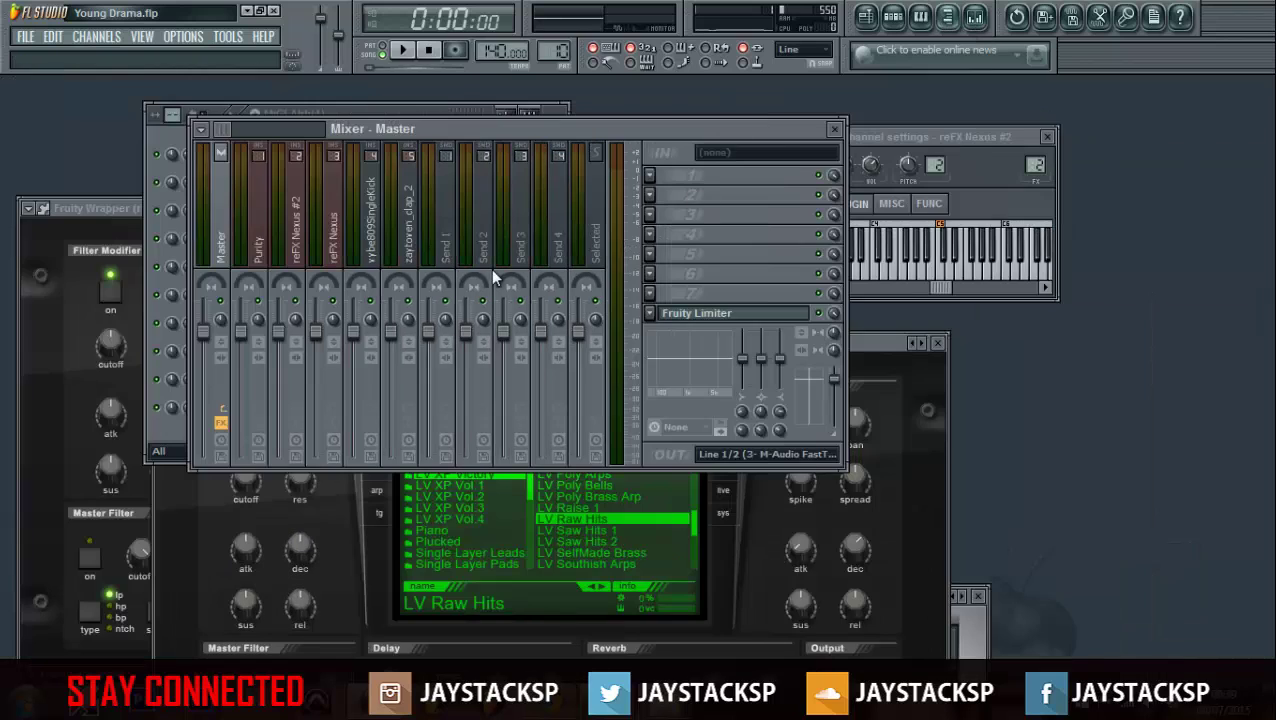
left_click_drag(842, 233, 1220, 220)
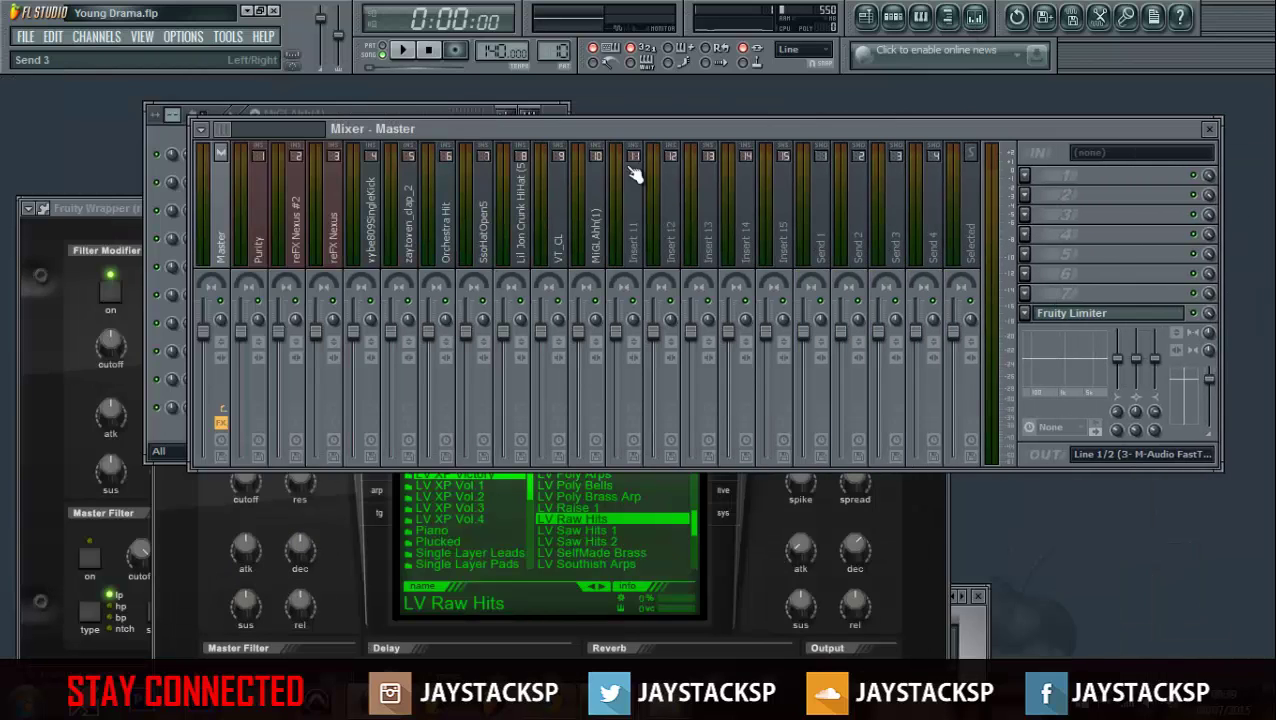
left_click_drag(553, 128, 626, 199)
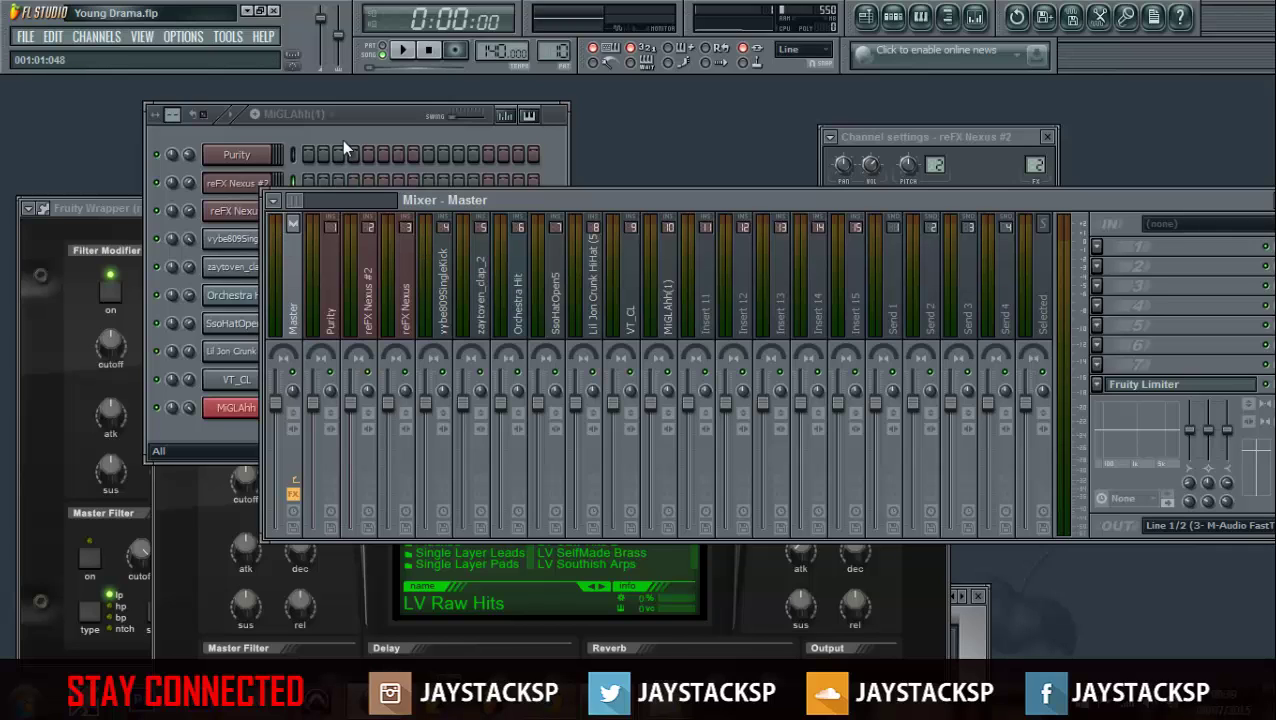
Step: Play and stop the beat, replay it, and select the zaytoven_clap_2 mixer track
left_click(419, 55)
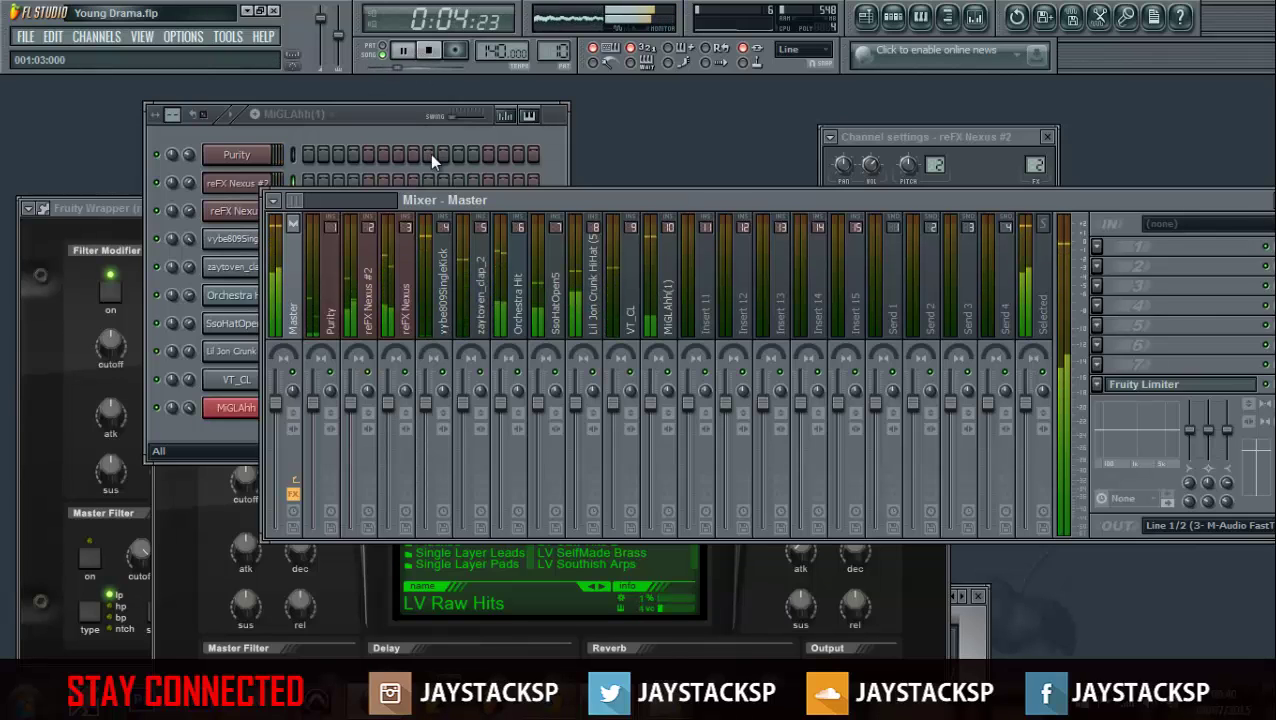
left_click(432, 53)
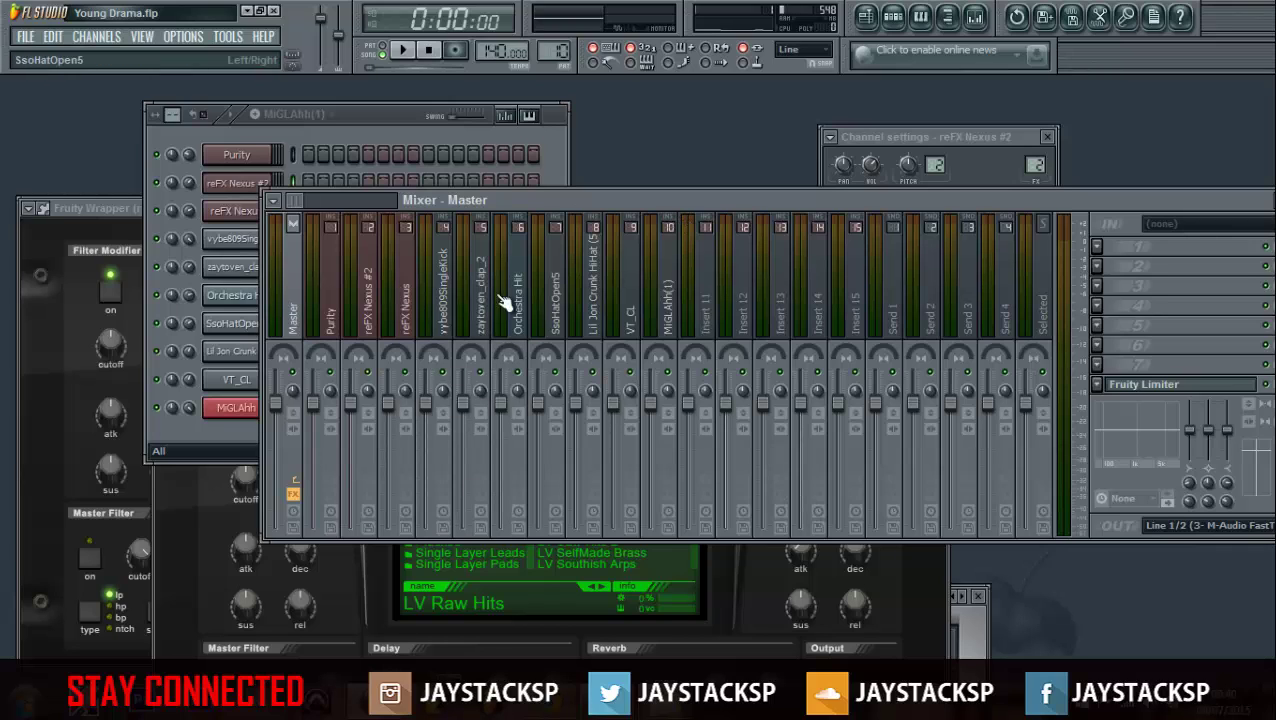
left_click(405, 52)
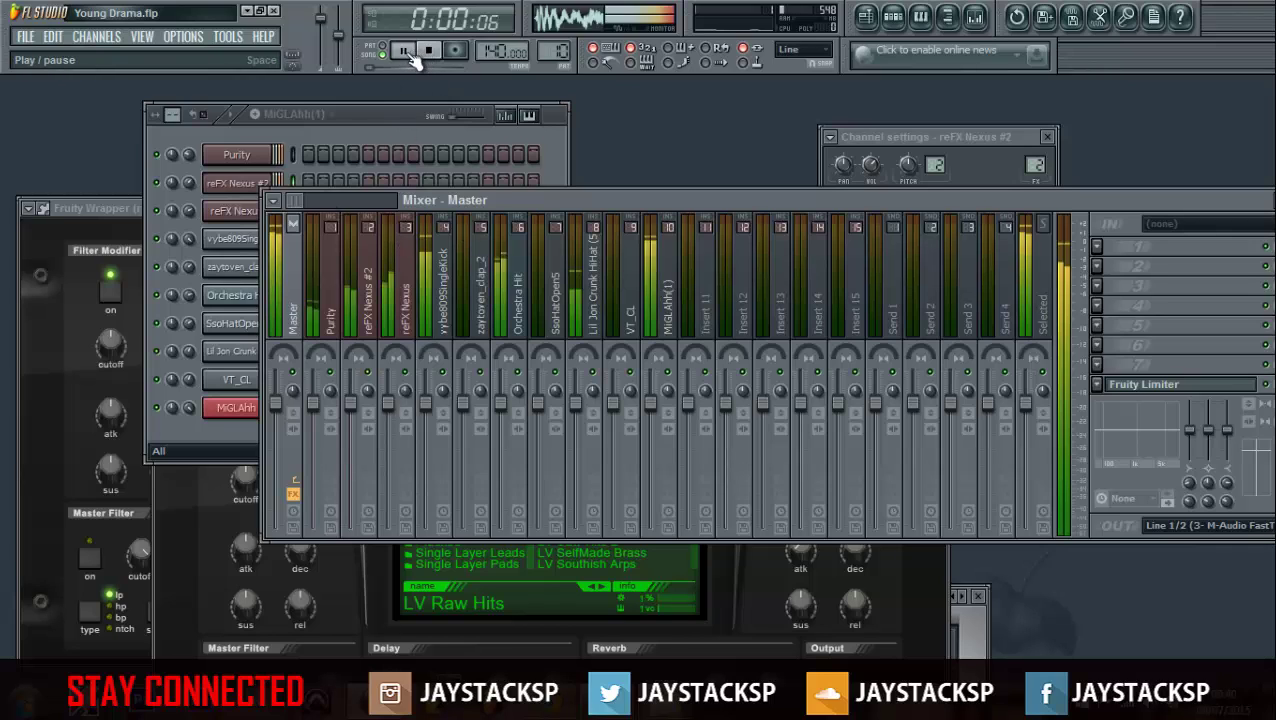
left_click(476, 333)
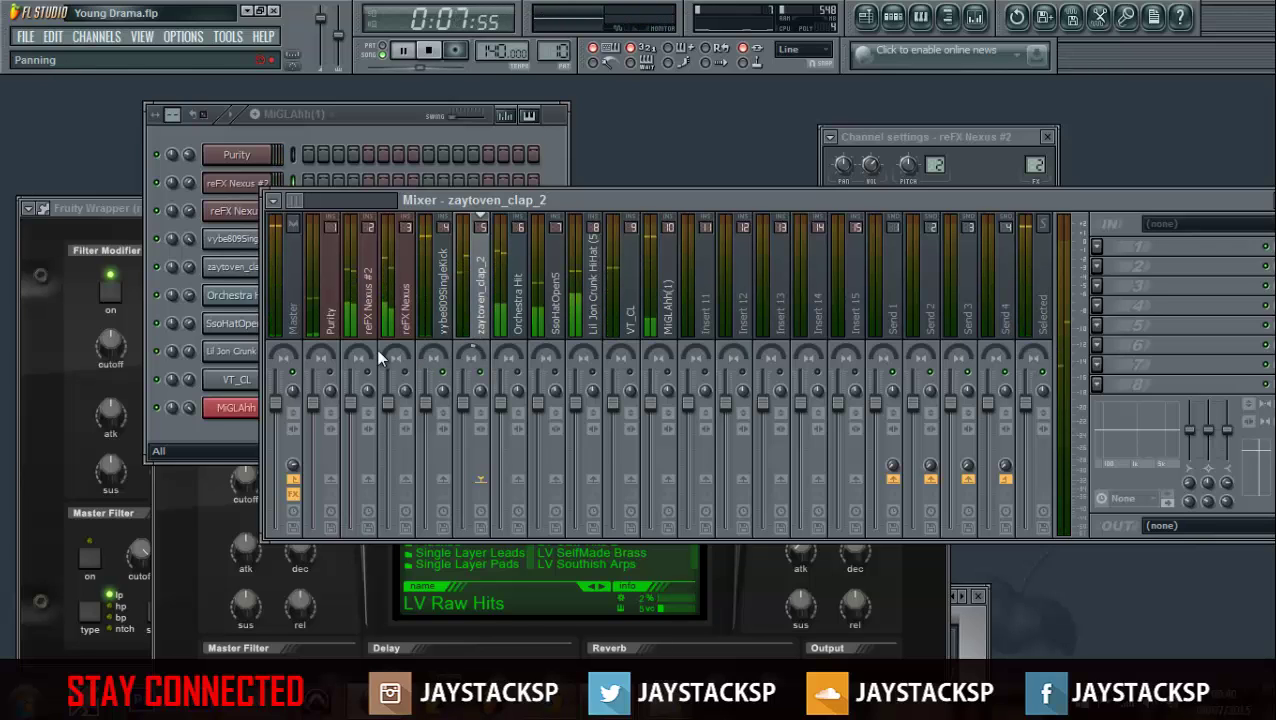
Step: Pan reFX Nexus slightly left, reFX Nexus #2 28% right and Purity 54% left
left_click(405, 355)
left_click_drag(404, 355, 427, 428)
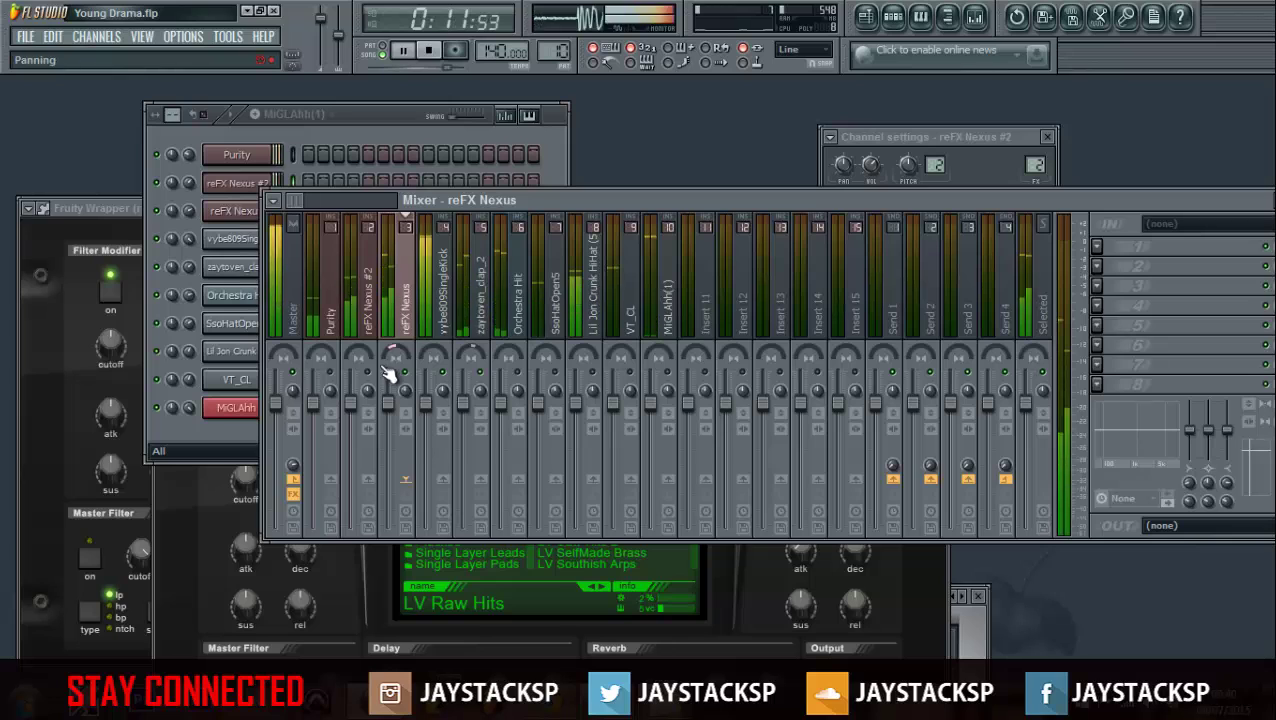
left_click_drag(362, 358, 353, 330)
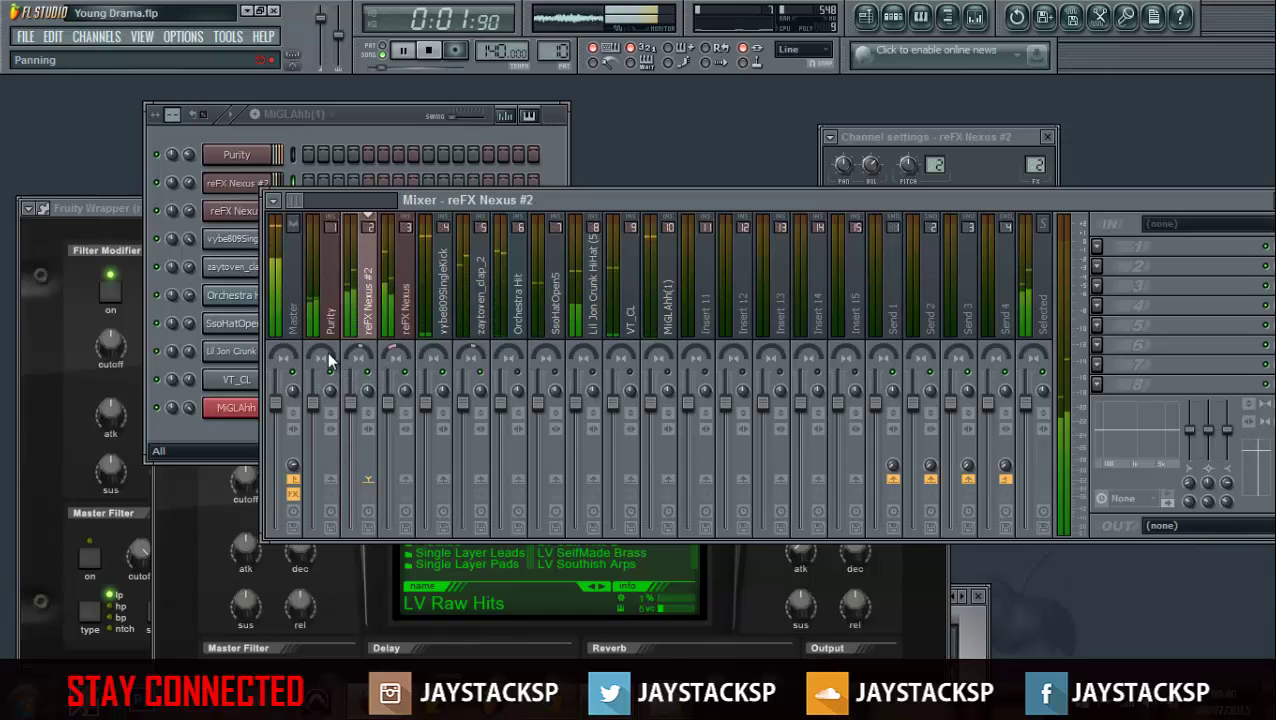
left_click_drag(329, 357, 343, 257)
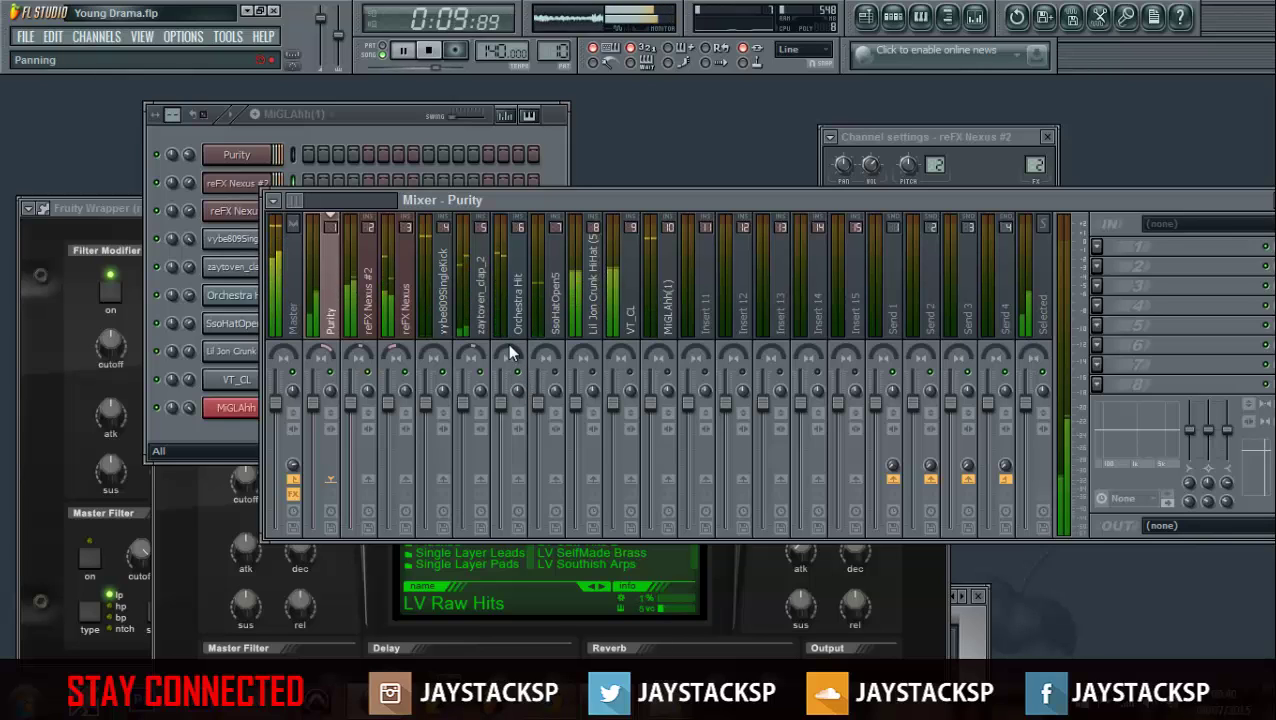
Step: Pan Orchestra Hit 12% left, the HiHat left, VT_CL 17% right, MiGLAhh(1) 5% left; stop playback
left_click_drag(508, 346, 553, 288)
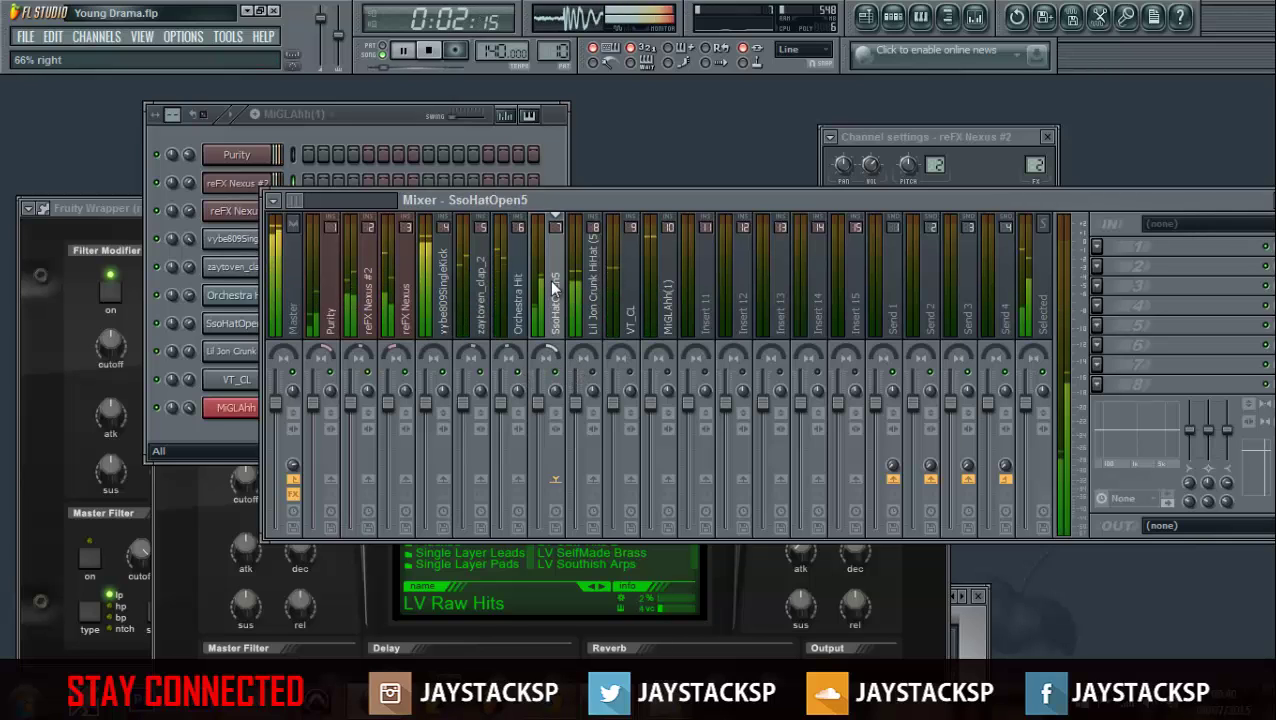
left_click_drag(587, 349, 610, 474)
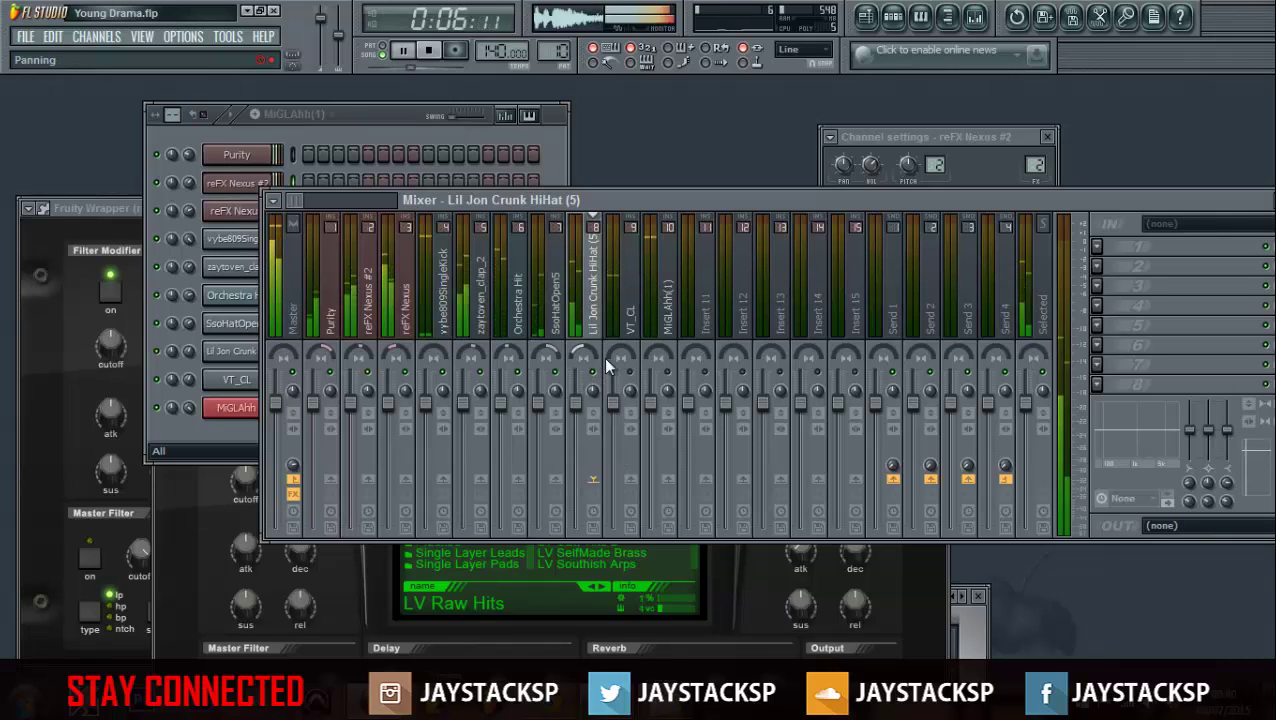
left_click_drag(624, 356, 615, 338)
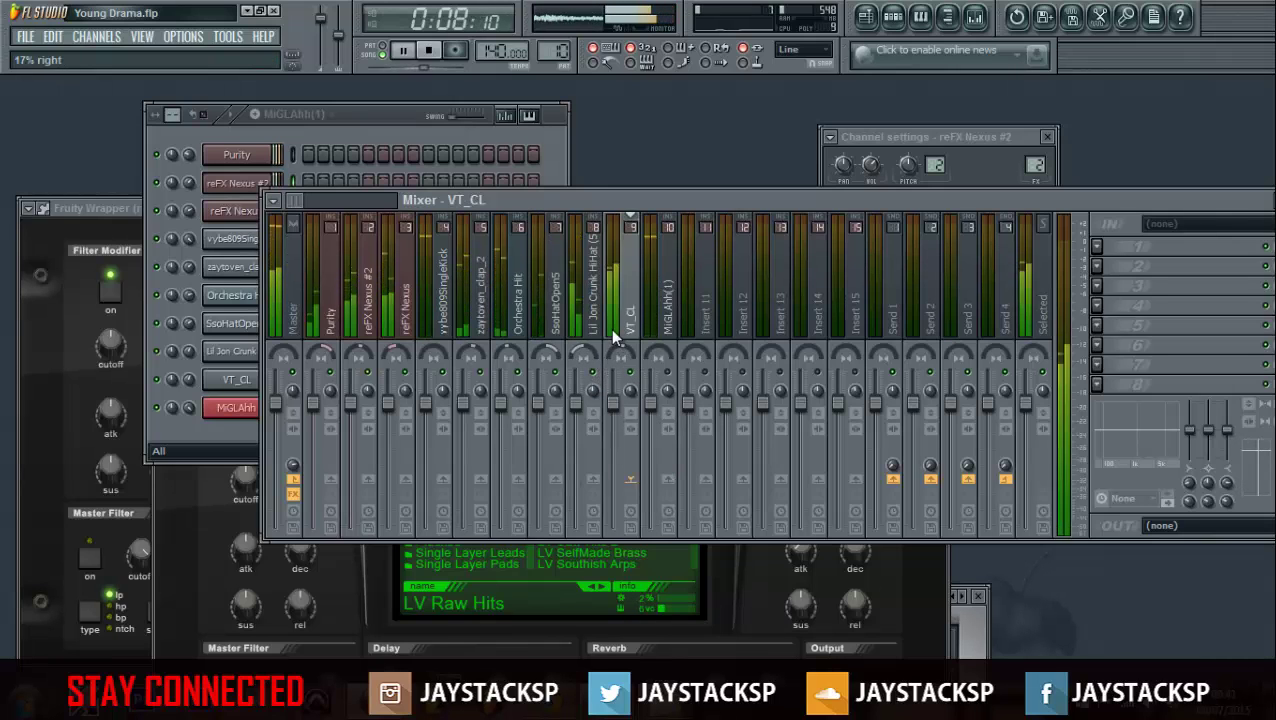
left_click(585, 348)
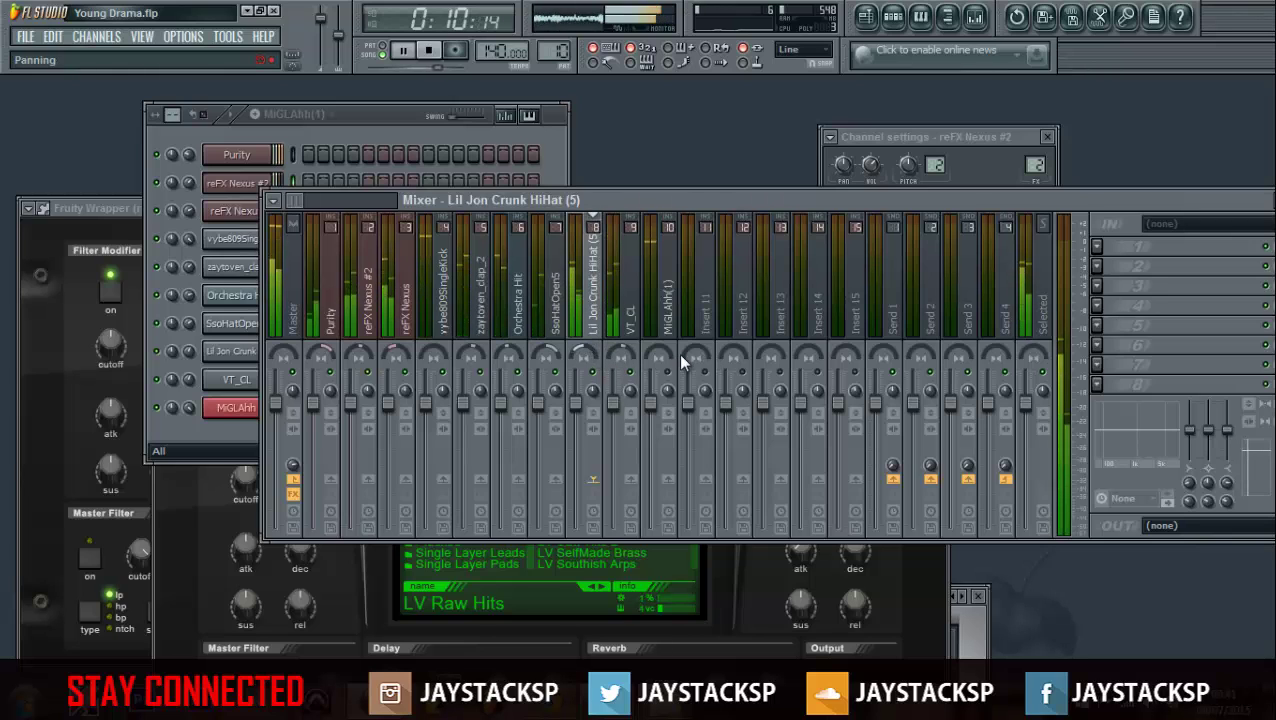
left_click_drag(658, 359, 628, 320)
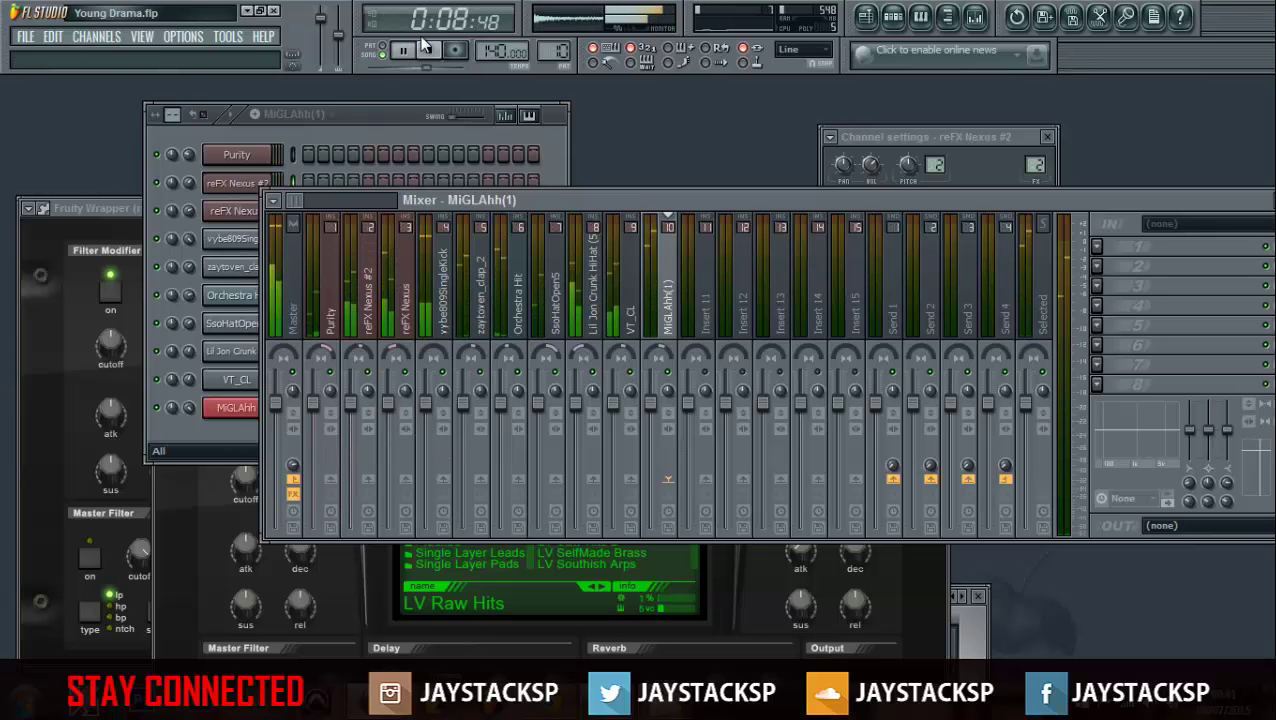
key("space")
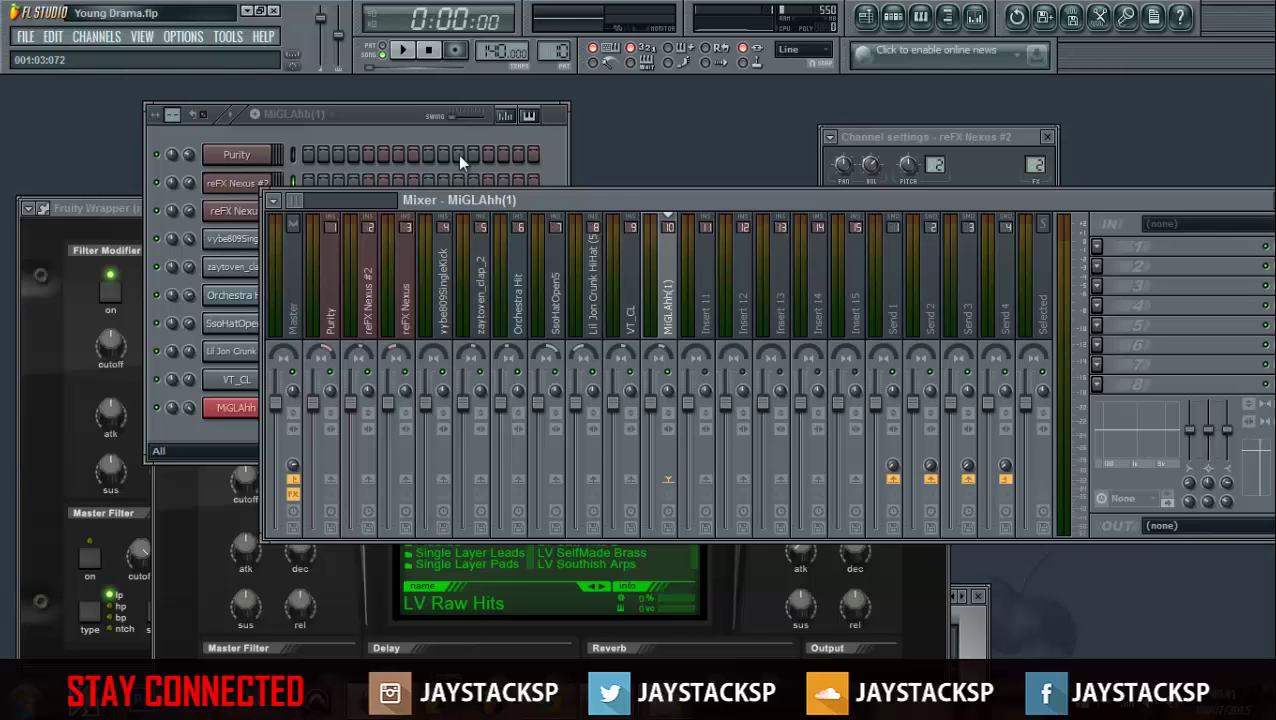
left_click(399, 53)
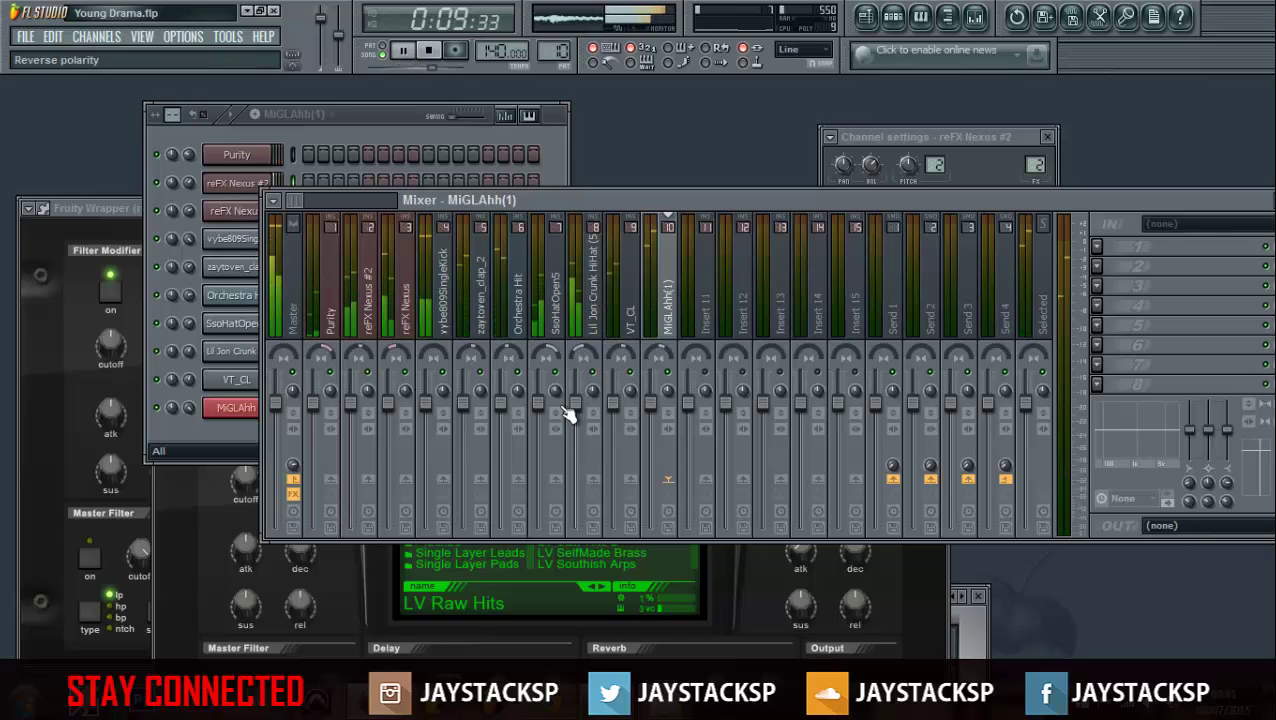
left_click(447, 51)
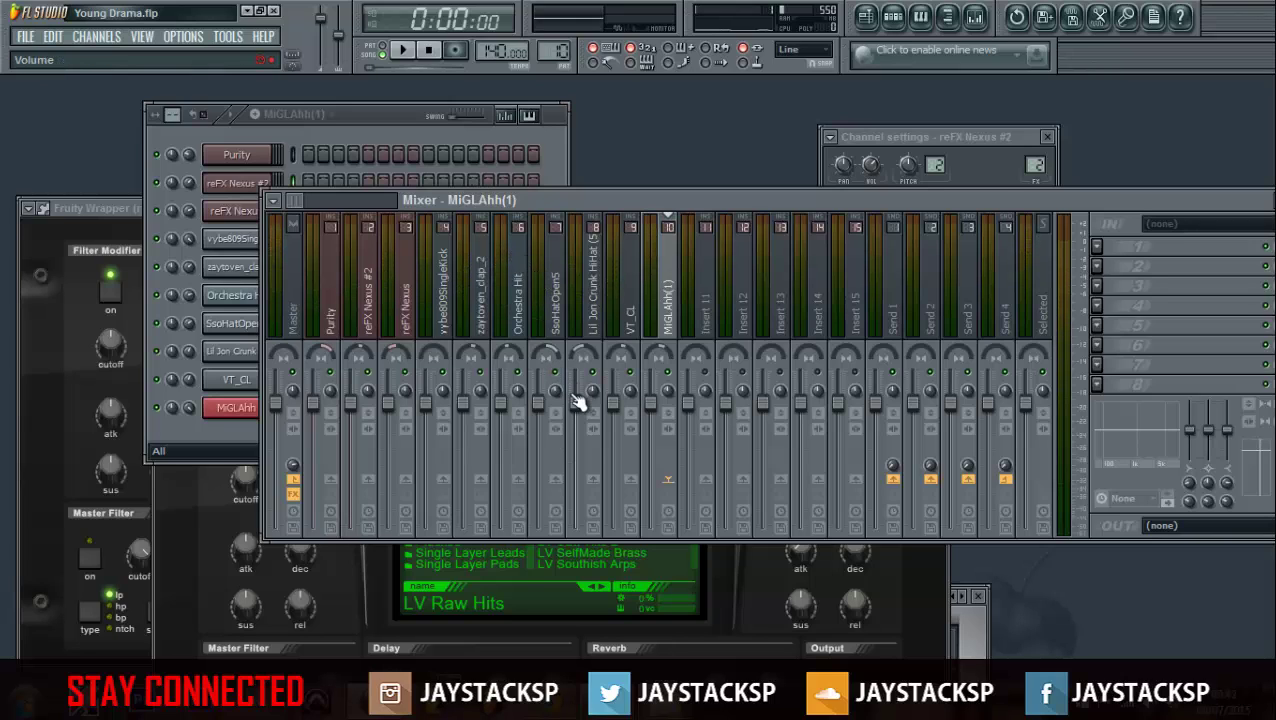
Step: Pull the Lil Jon Crunk HiHat fader down to about -12 dB, fine-tuning it during playback
left_click_drag(580, 404, 581, 518)
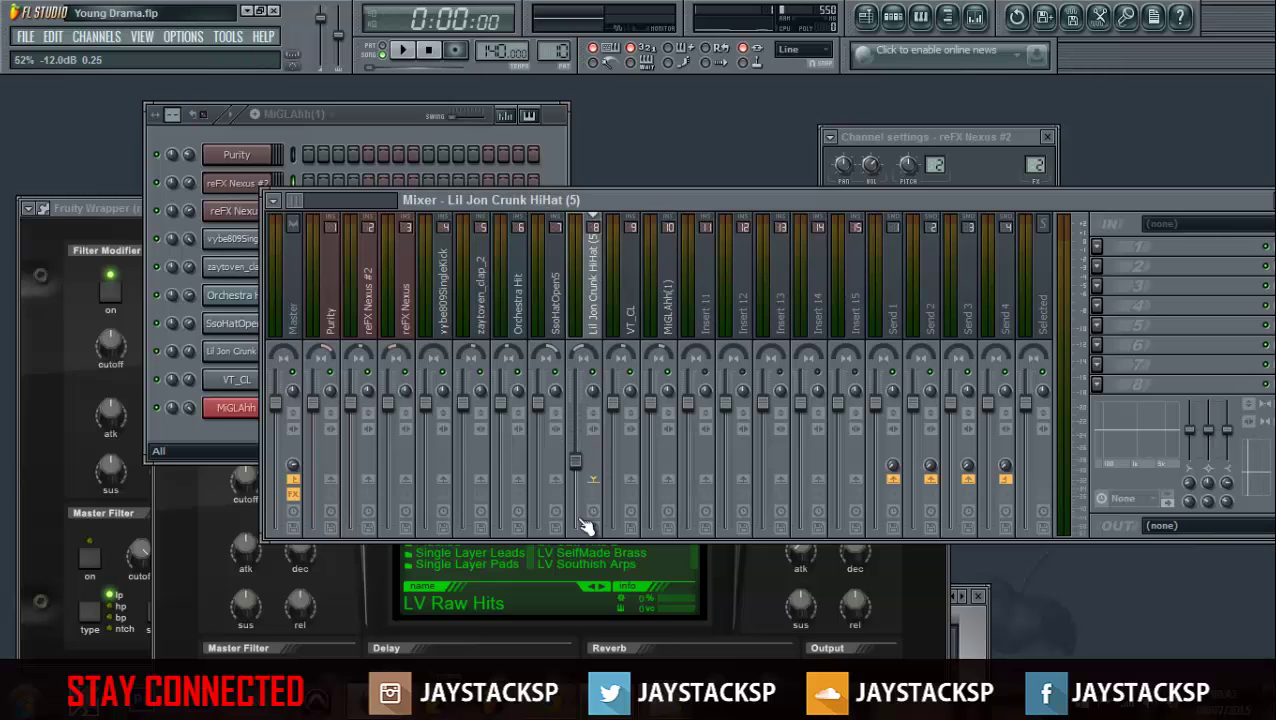
left_click(418, 61)
left_click_drag(578, 464, 583, 440)
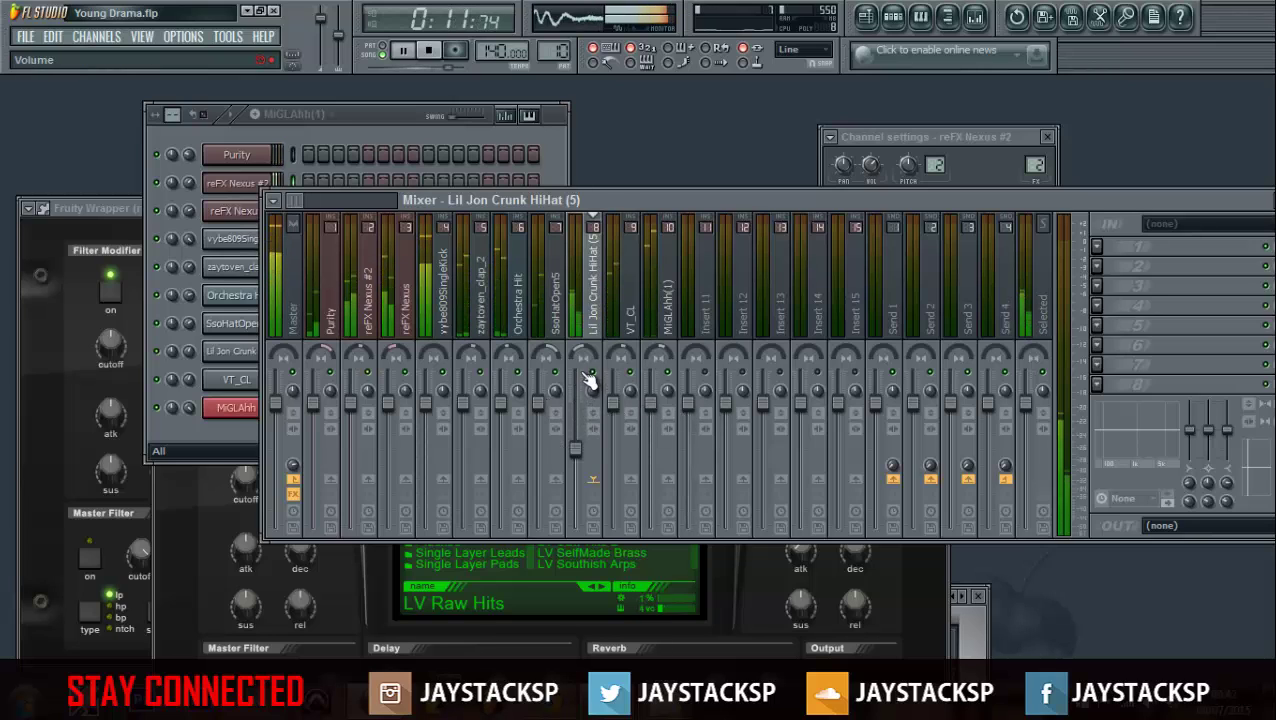
left_click_drag(584, 456, 581, 436)
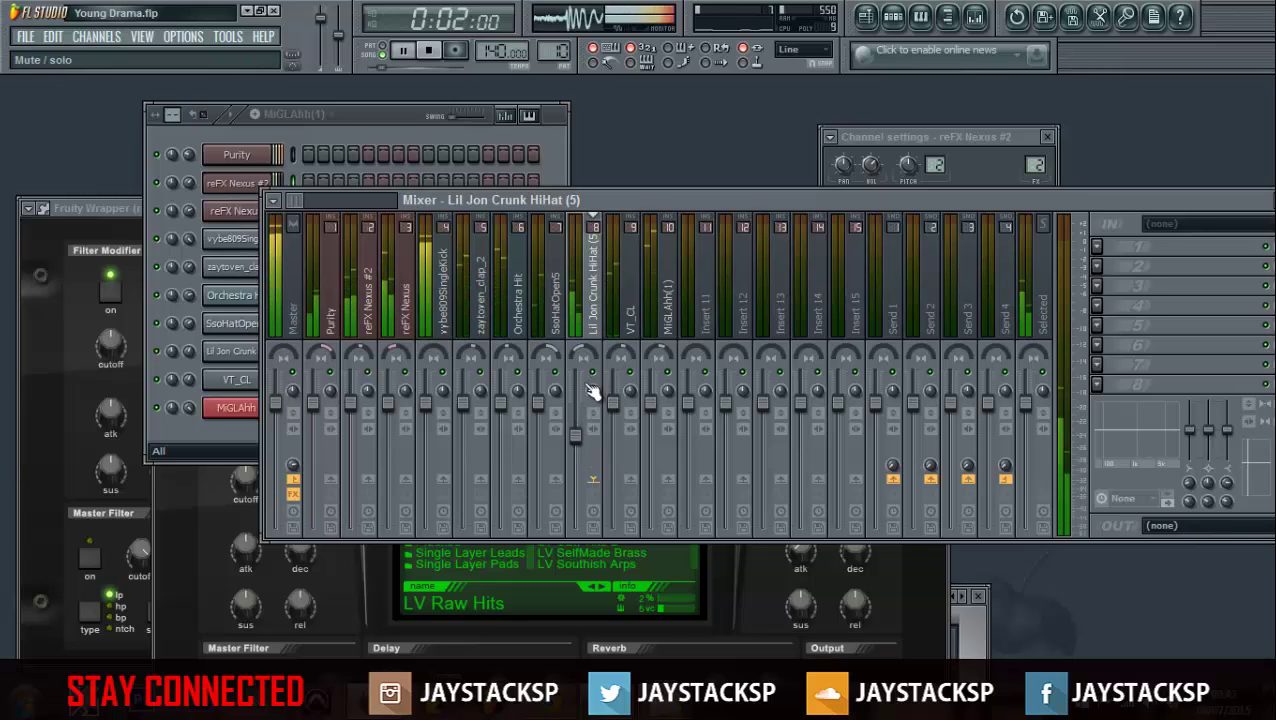
left_click_drag(585, 440, 584, 450)
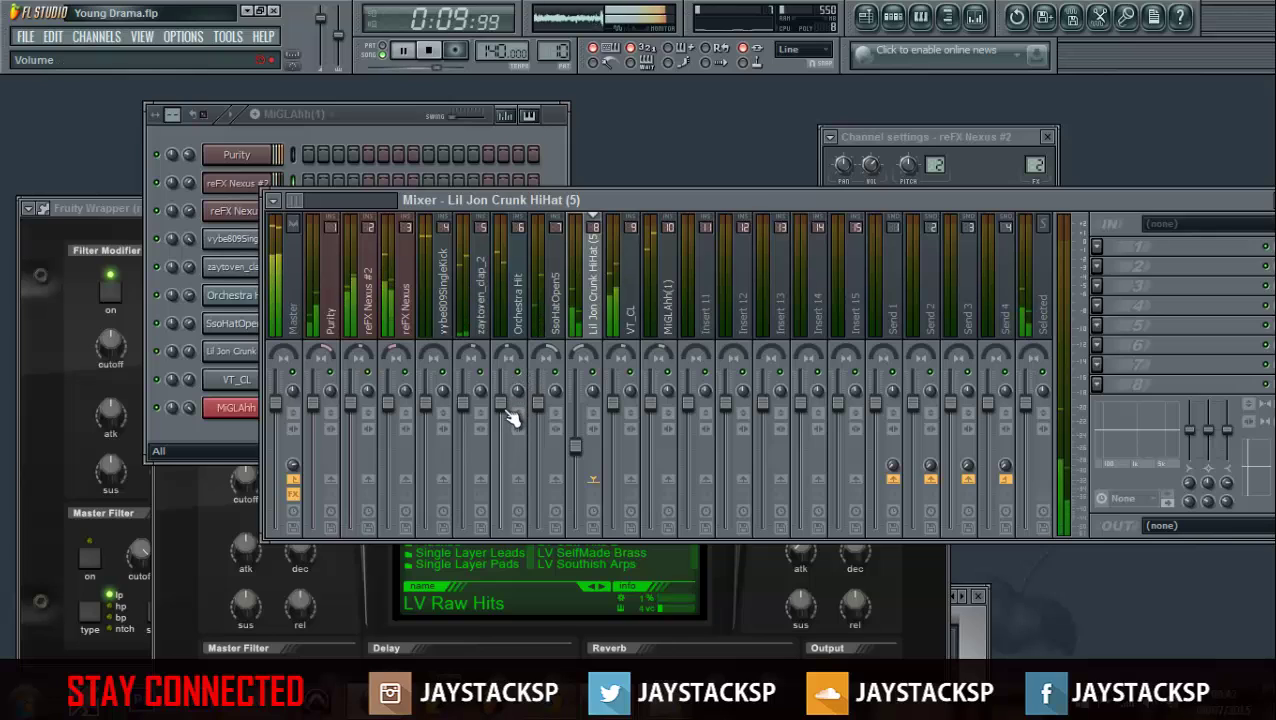
Step: Lower Orchestra Hit (~-1.5 dB), Purity, VT_CL and reFX Nexus #2 (~-1.3 dB) faders, then stop playback
left_click_drag(510, 415, 508, 430)
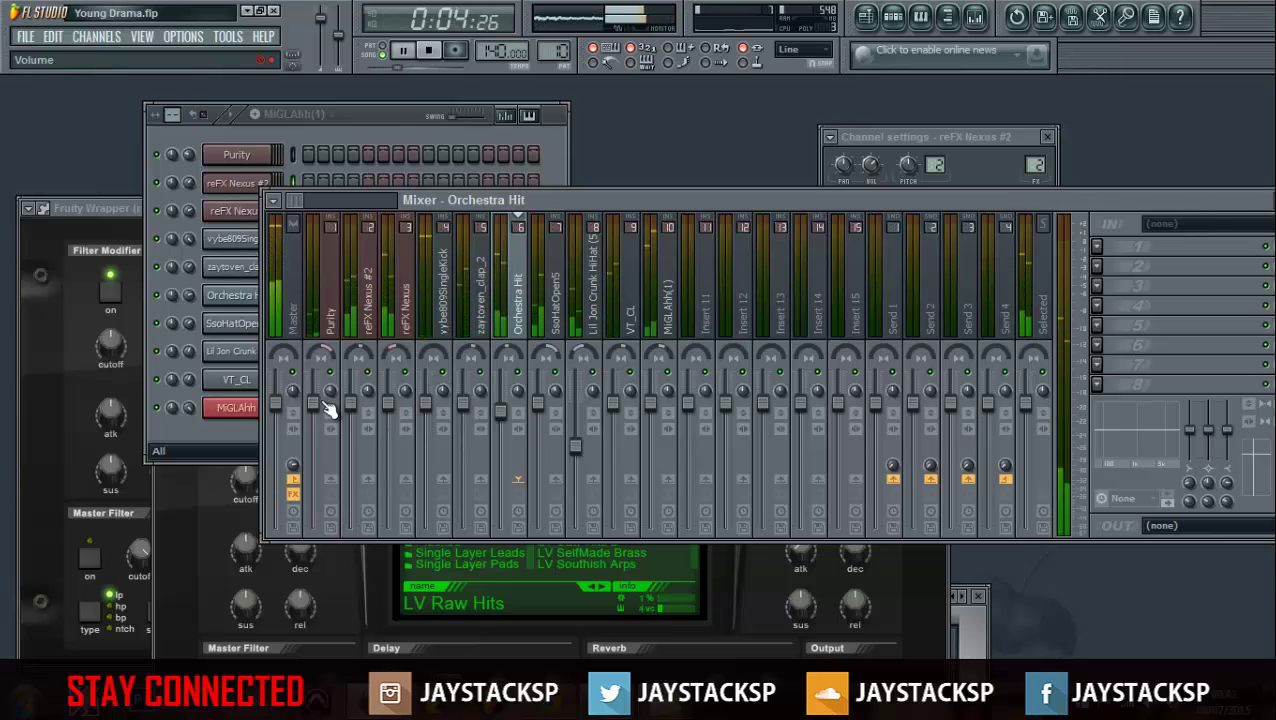
left_click_drag(318, 410, 395, 460)
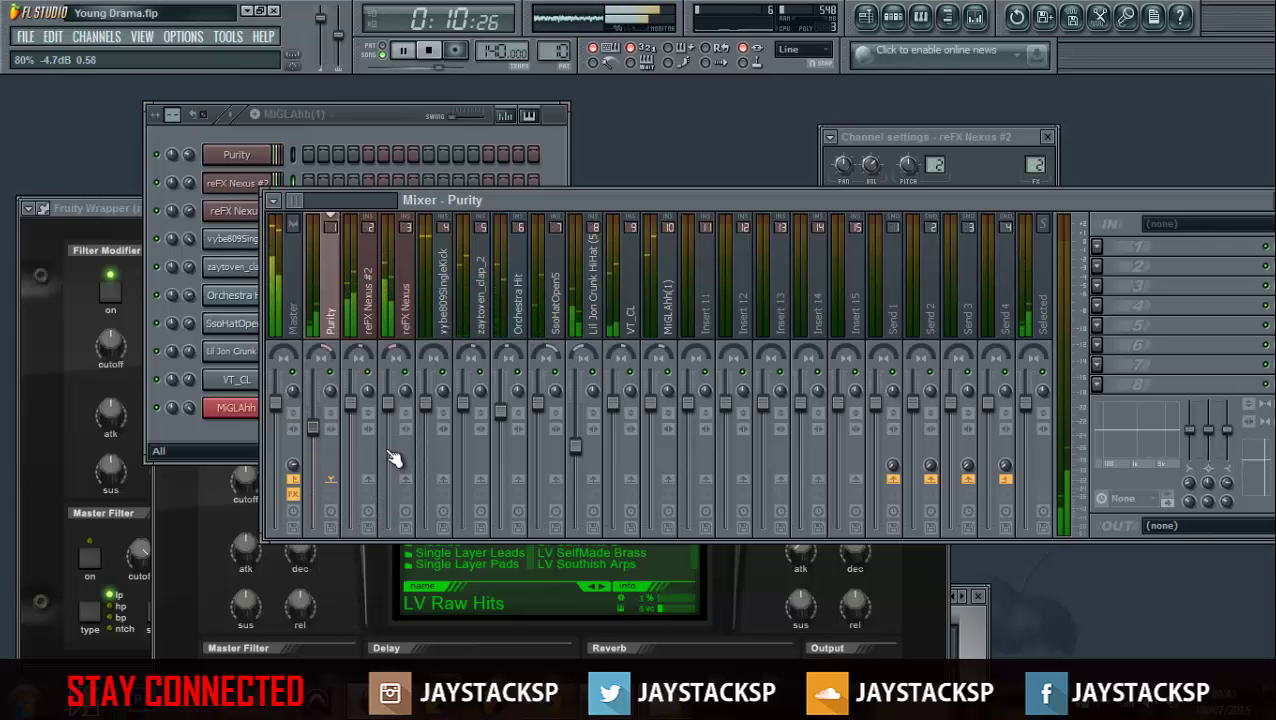
left_click_drag(616, 406, 660, 445)
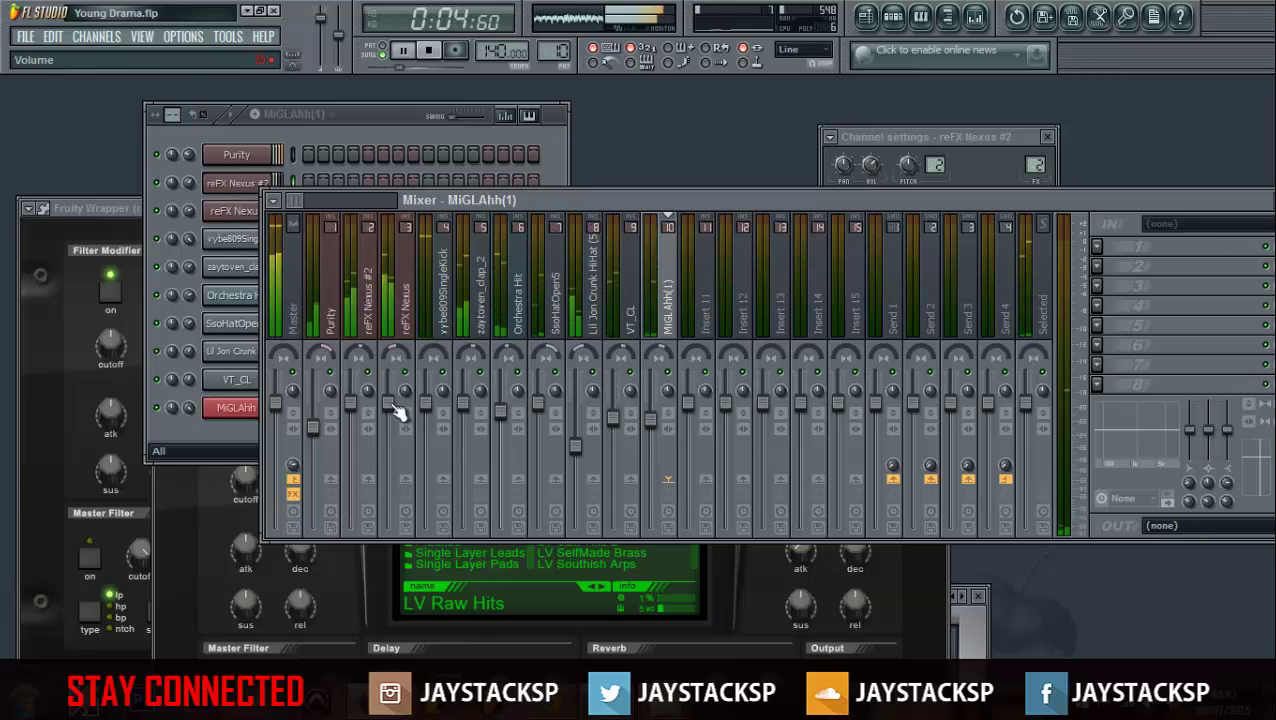
left_click_drag(362, 413, 396, 447)
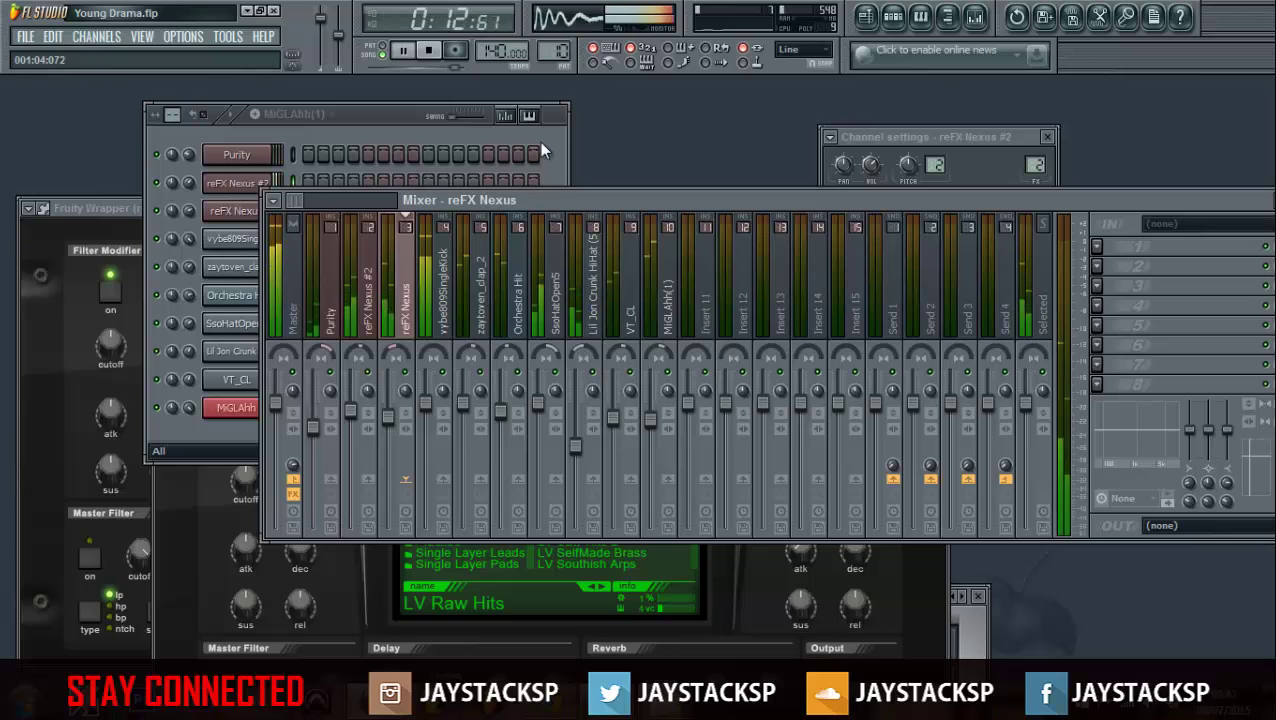
left_click(429, 52)
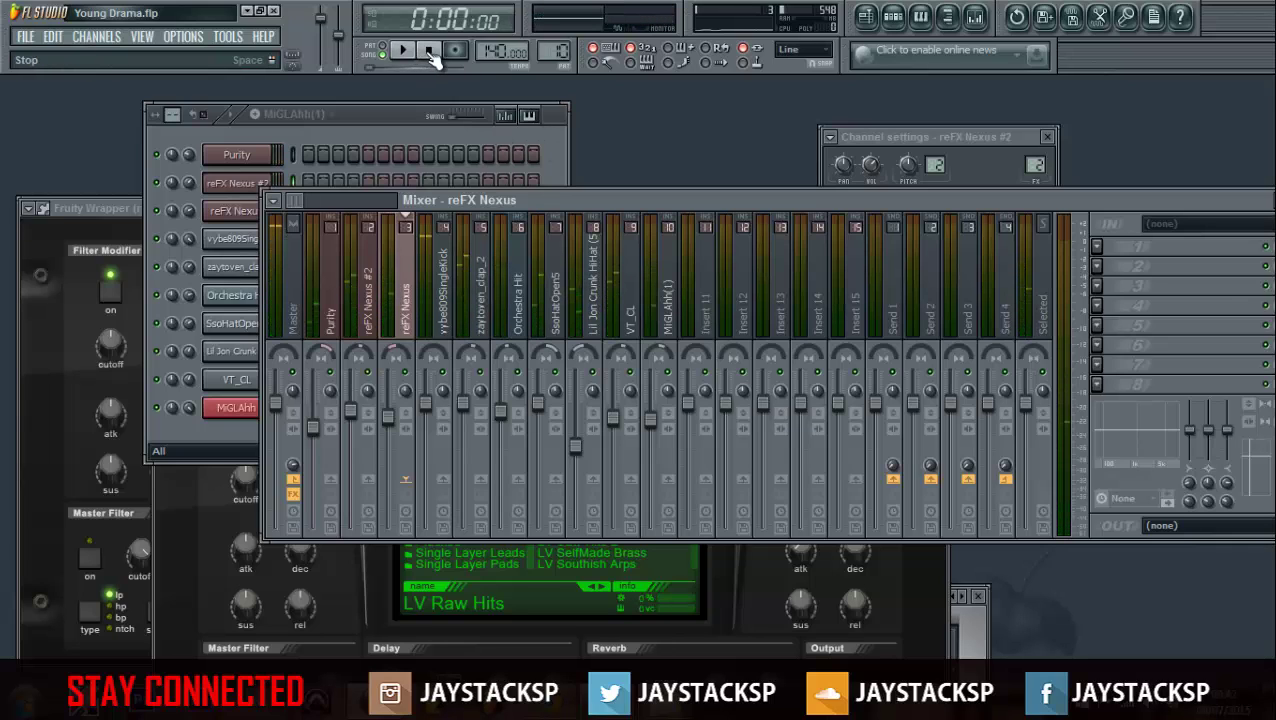